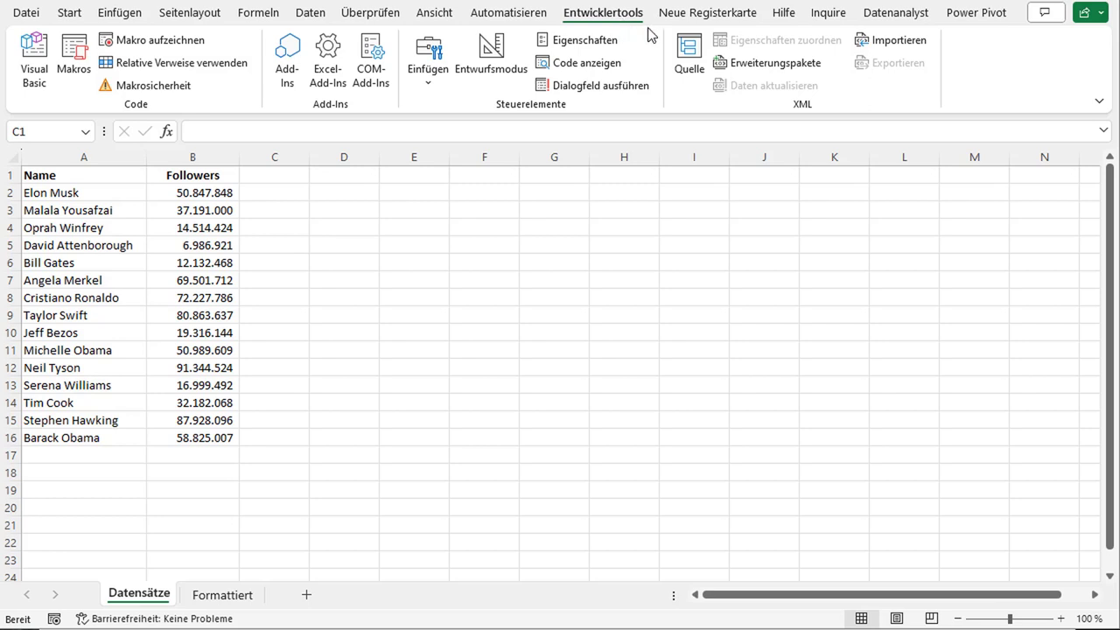
# In Excel Options under Menüband anpassen, leave Entwicklertools checked and confirm with OK.
pyautogui.click(33, 19)
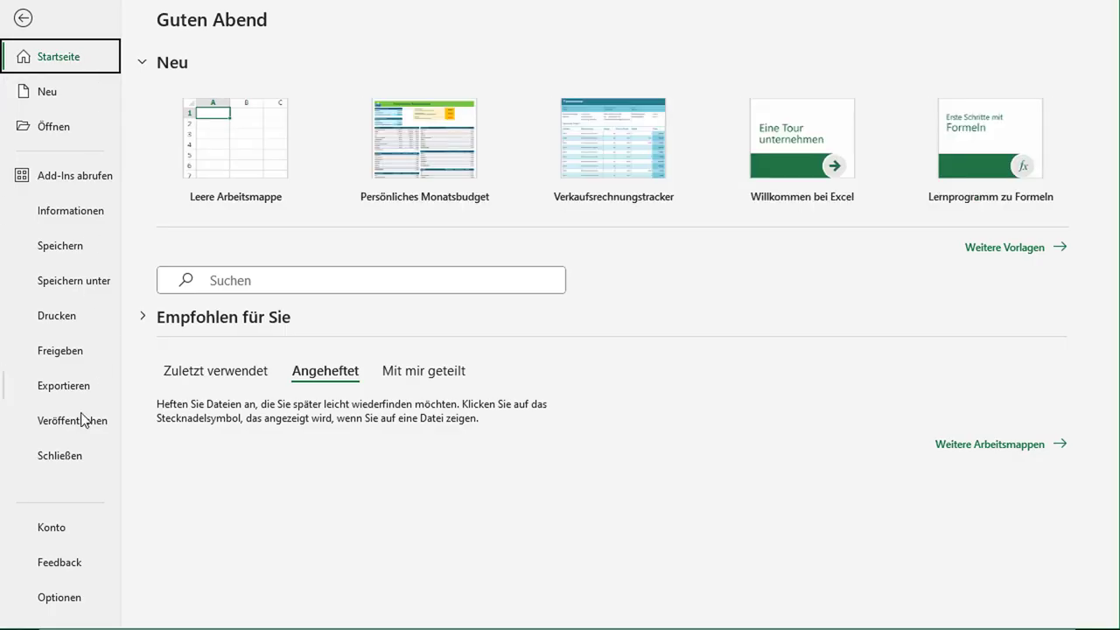
pyautogui.click(75, 599)
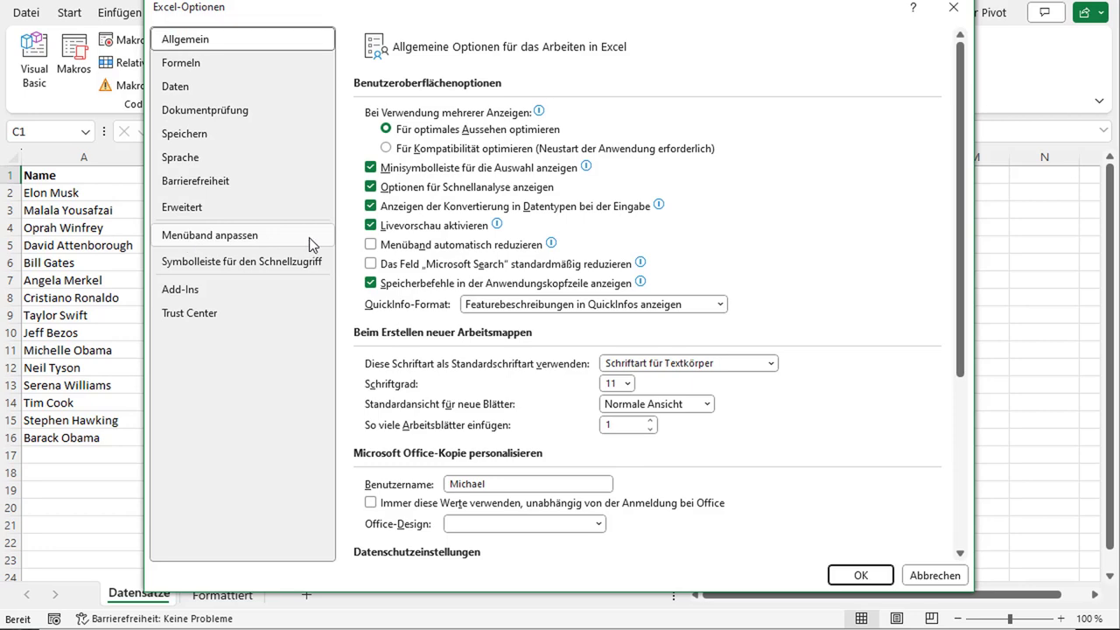
pyautogui.click(309, 237)
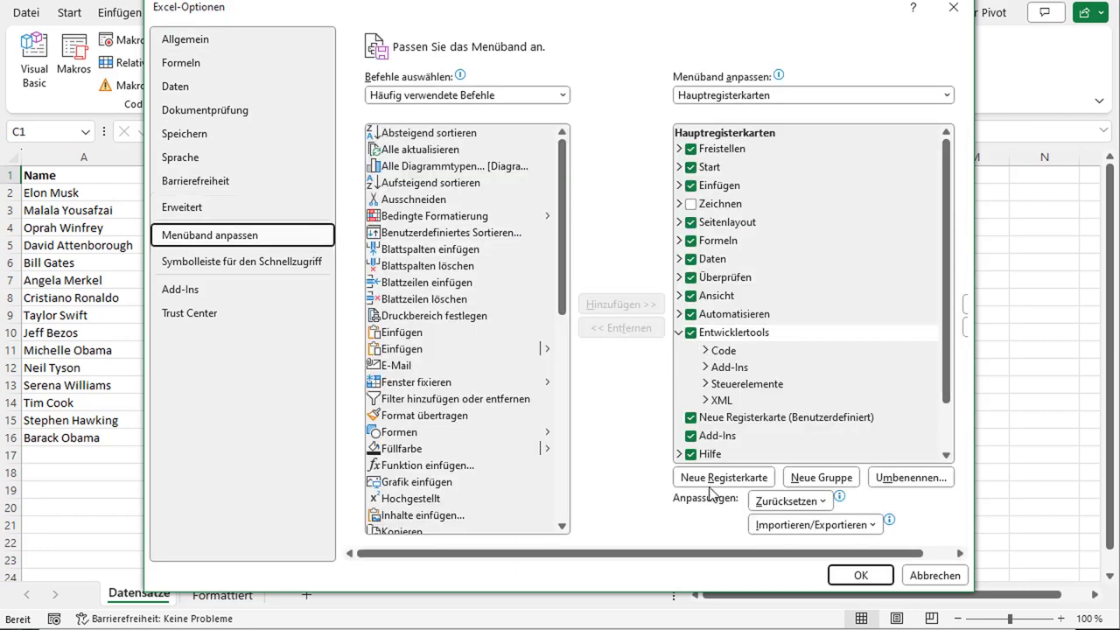
pyautogui.click(691, 333)
pyautogui.click(691, 334)
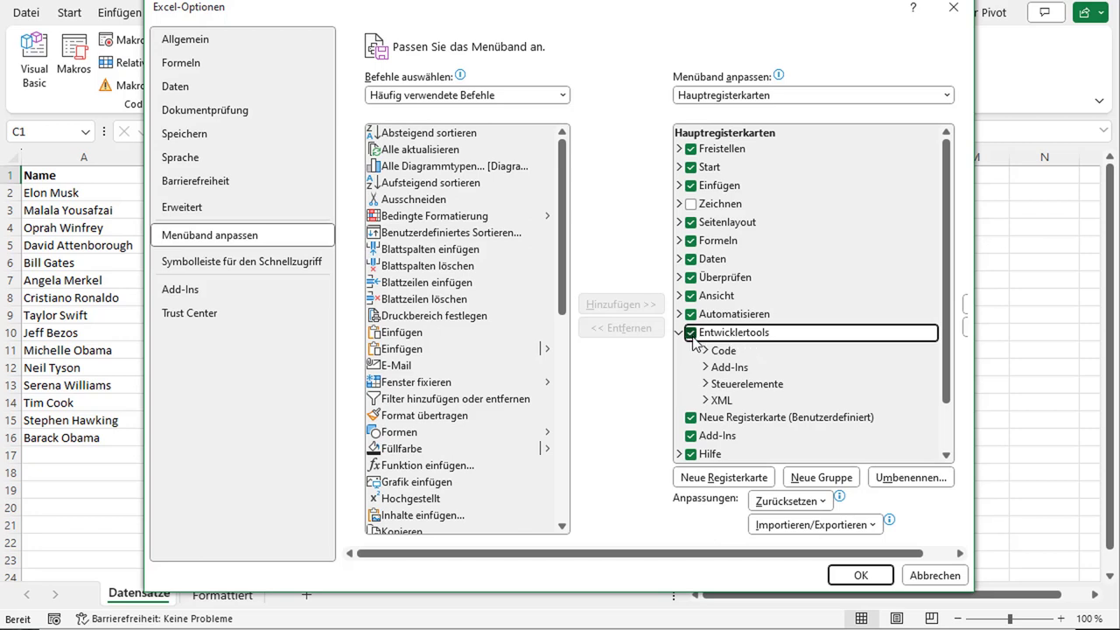
pyautogui.click(691, 334)
pyautogui.click(691, 334)
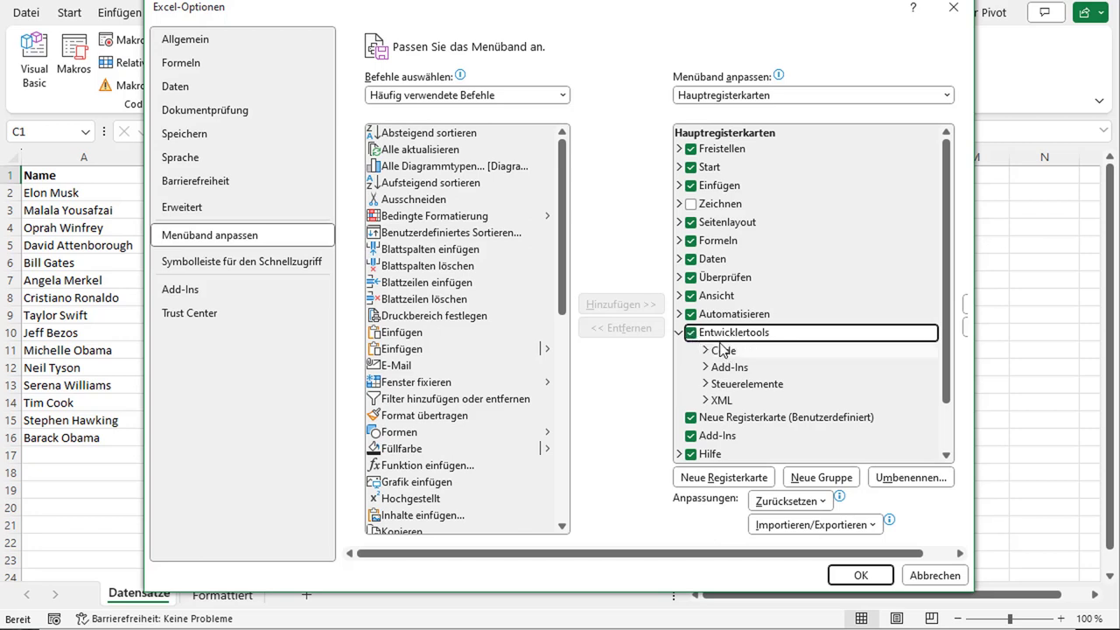
pyautogui.click(861, 575)
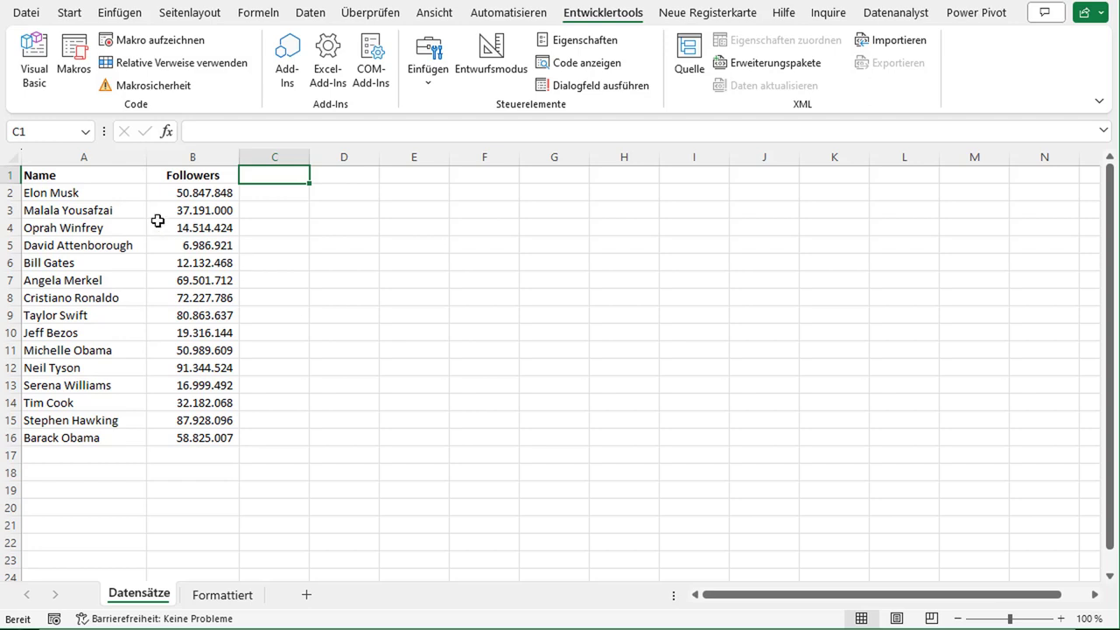
pyautogui.click(153, 178)
pyautogui.moveTo(110, 178); pyautogui.dragTo(182, 439)
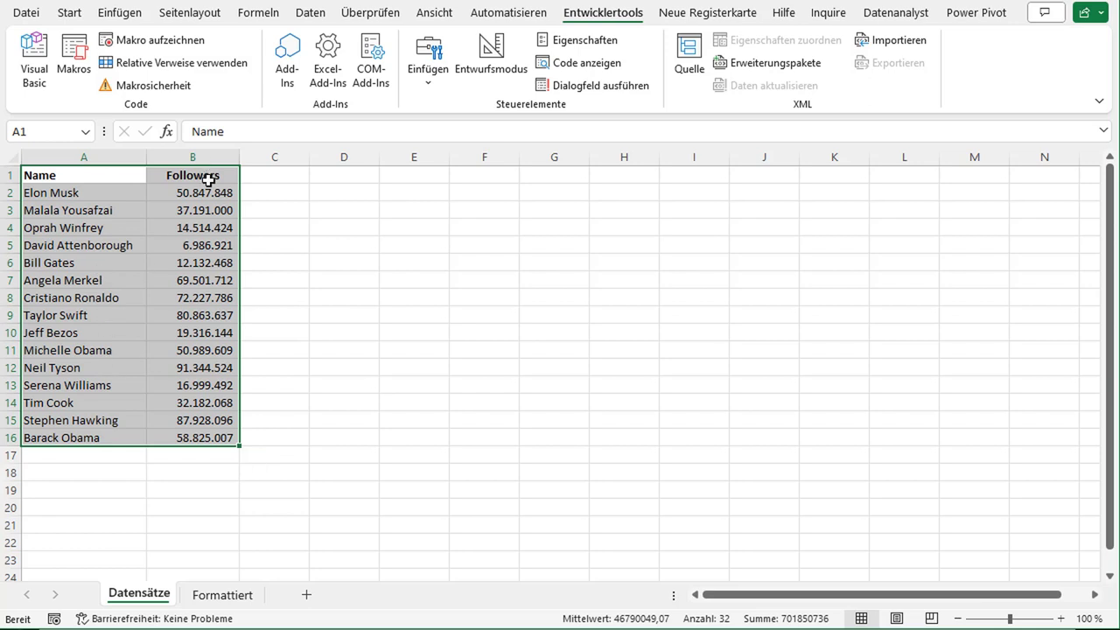
pyautogui.click(219, 595)
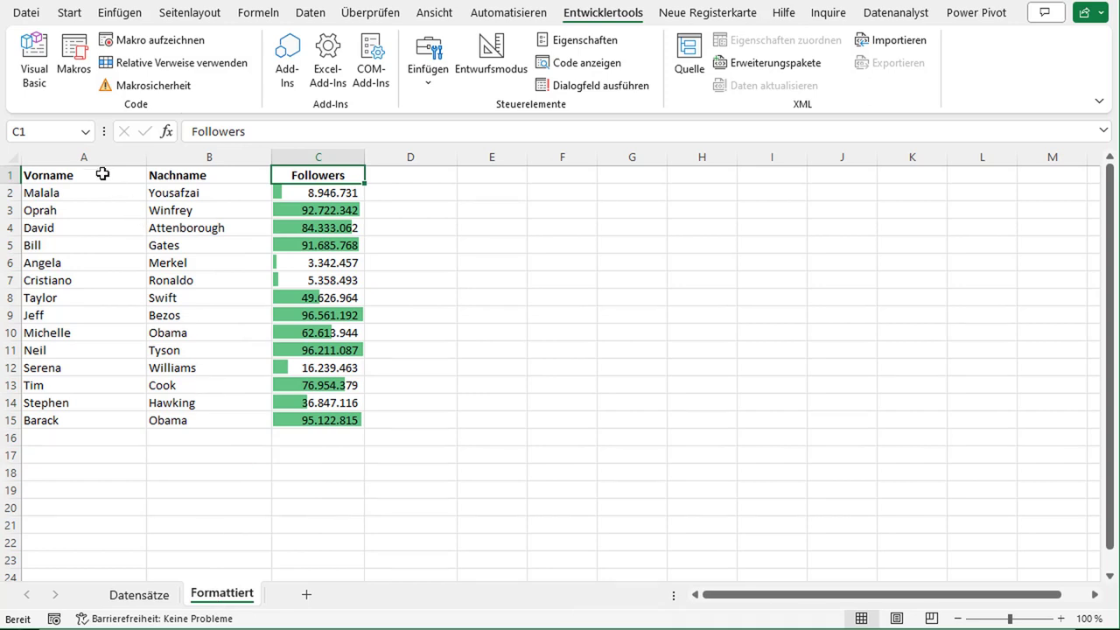
pyautogui.moveTo(95, 175); pyautogui.dragTo(97, 416)
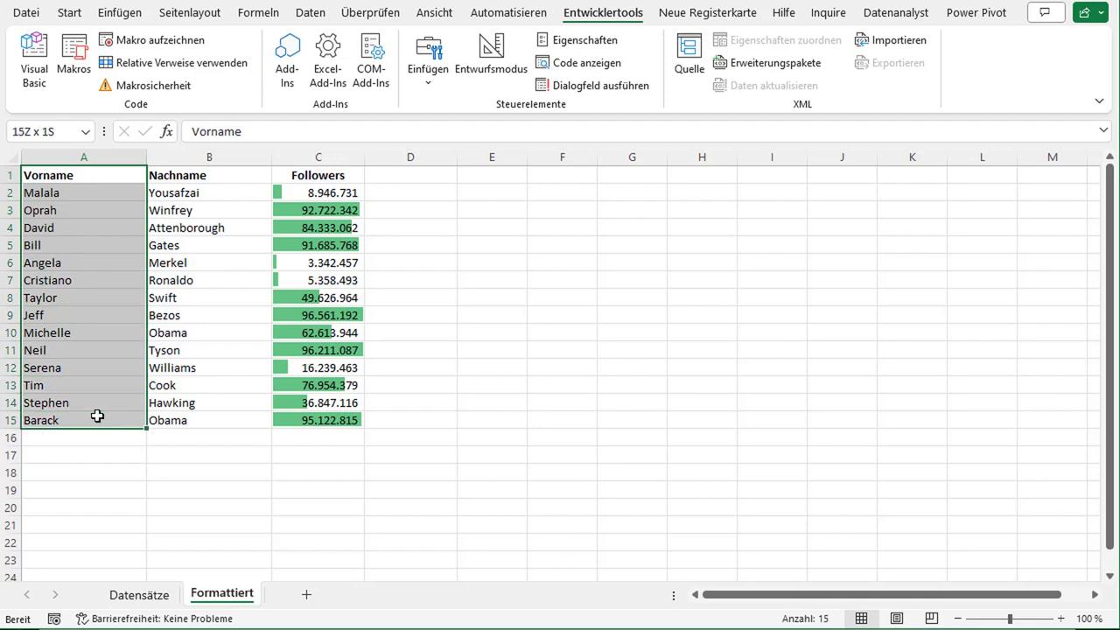
pyautogui.moveTo(195, 177); pyautogui.dragTo(196, 415)
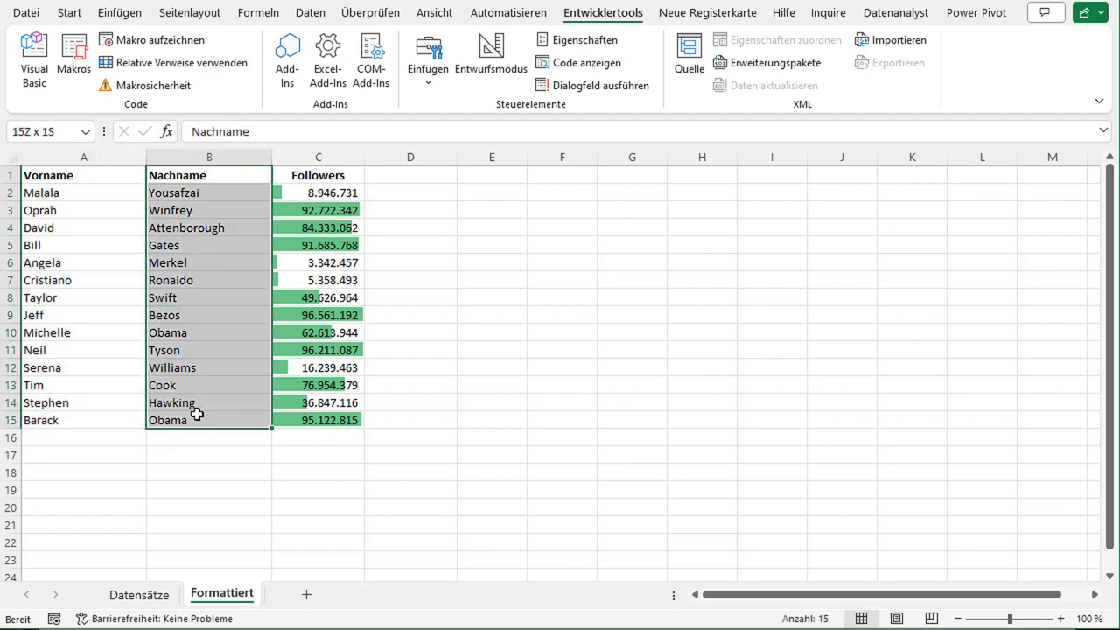
pyautogui.click(335, 178)
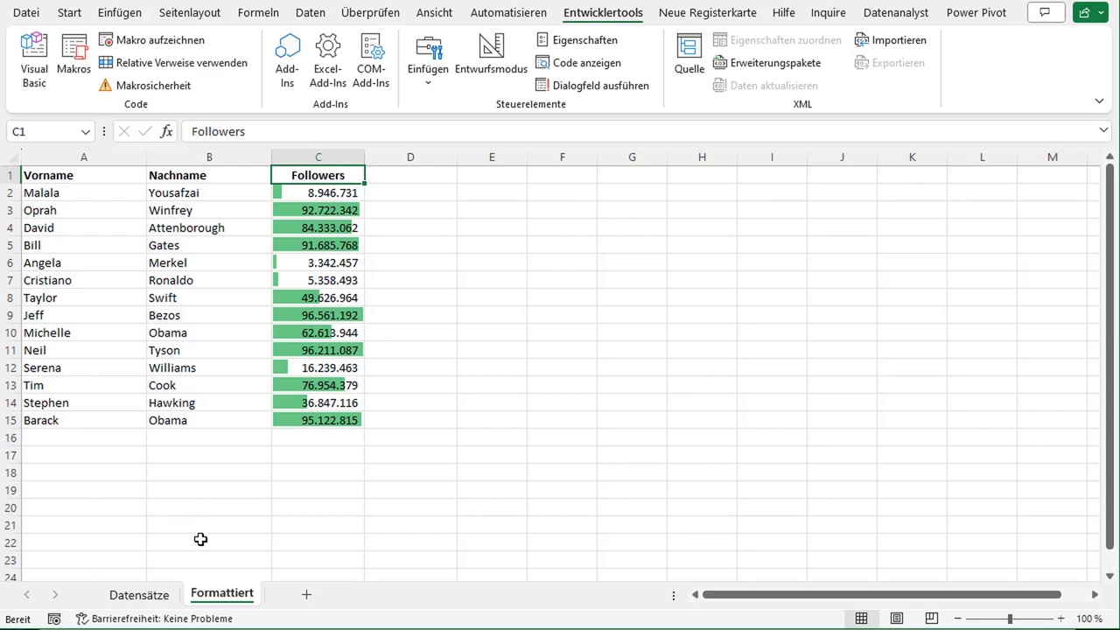
pyautogui.click(149, 598)
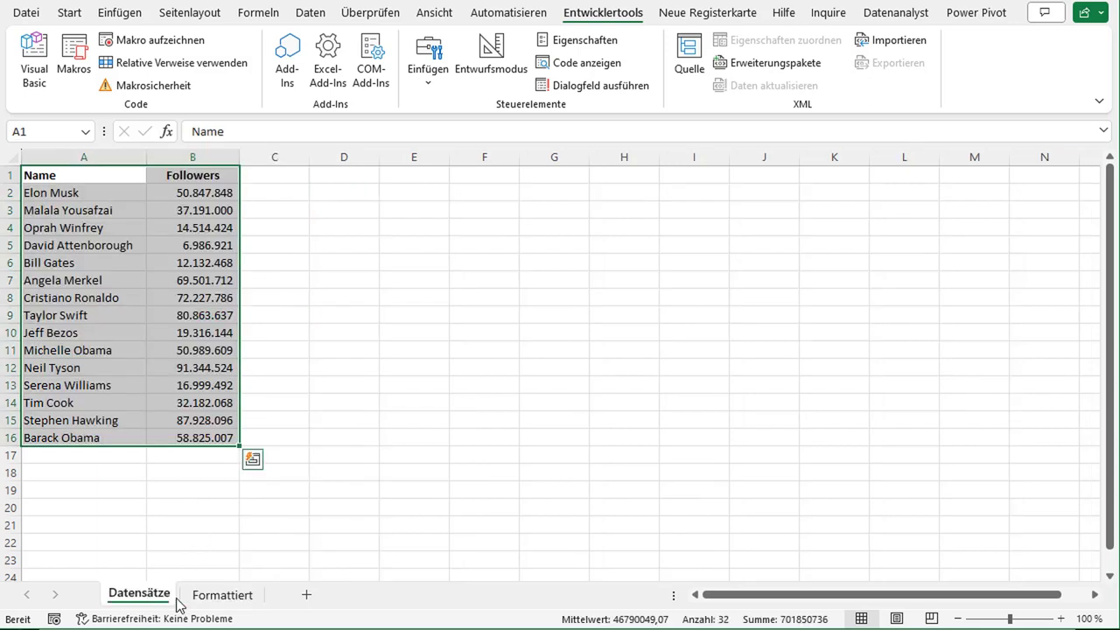
# Add a new worksheet and rename it Unformatiert.
pyautogui.click(304, 594)
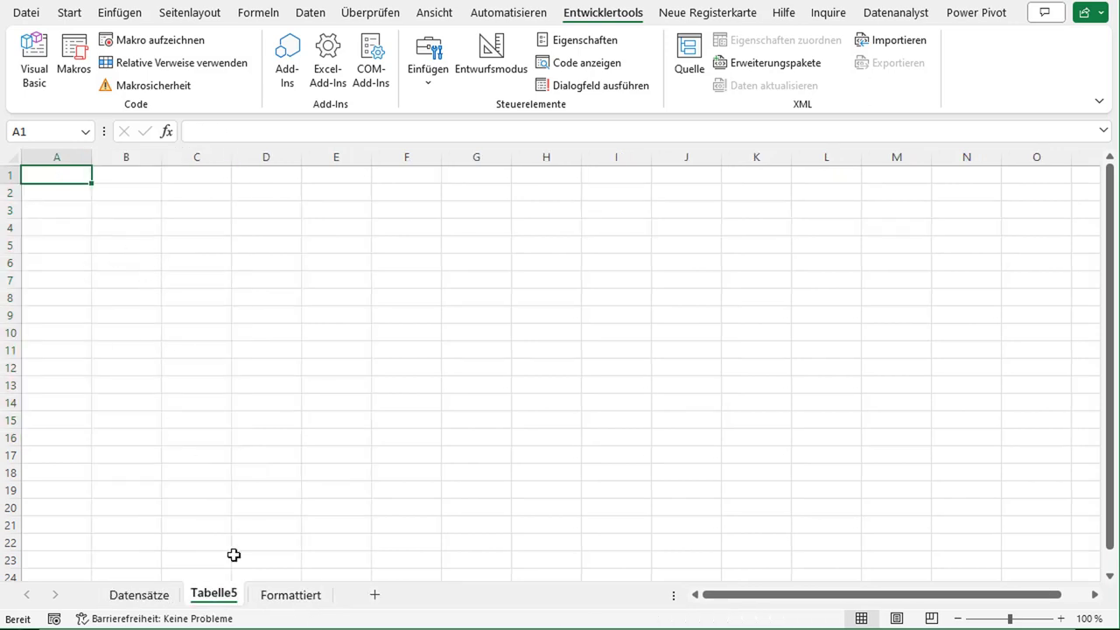
pyautogui.doubleClick(219, 593)
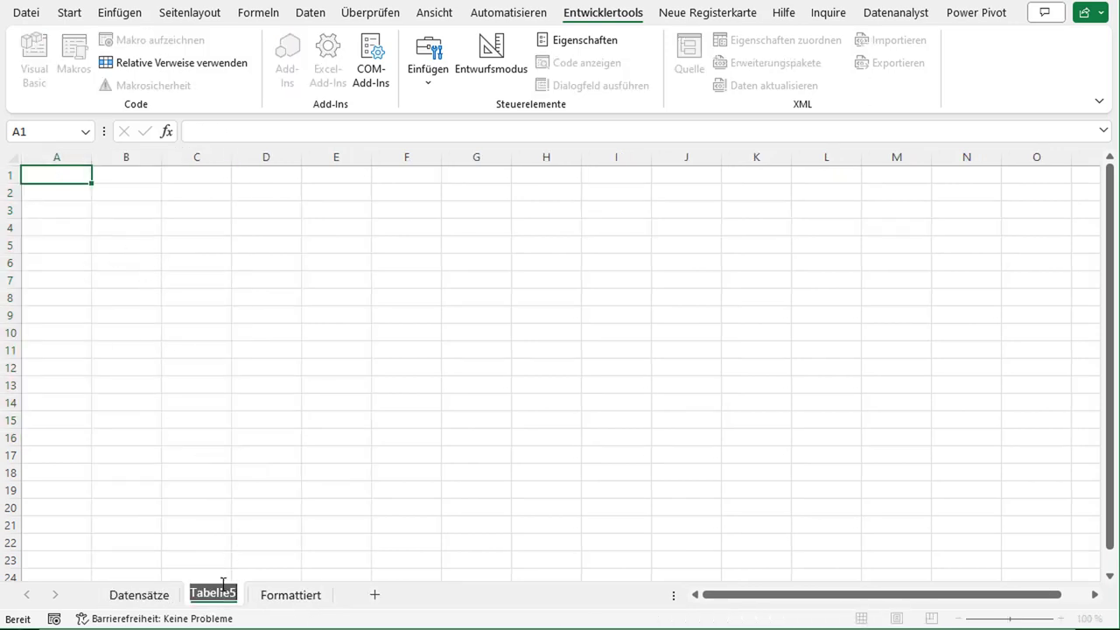
pyautogui.write('Unformatier')
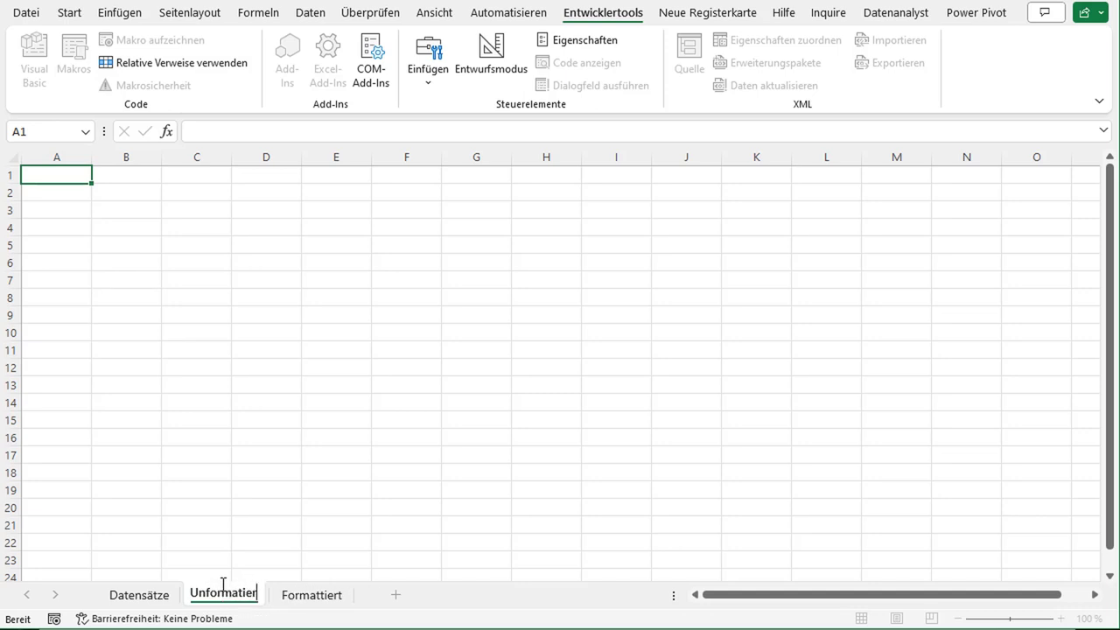
pyautogui.write('t')
pyautogui.press('Return')
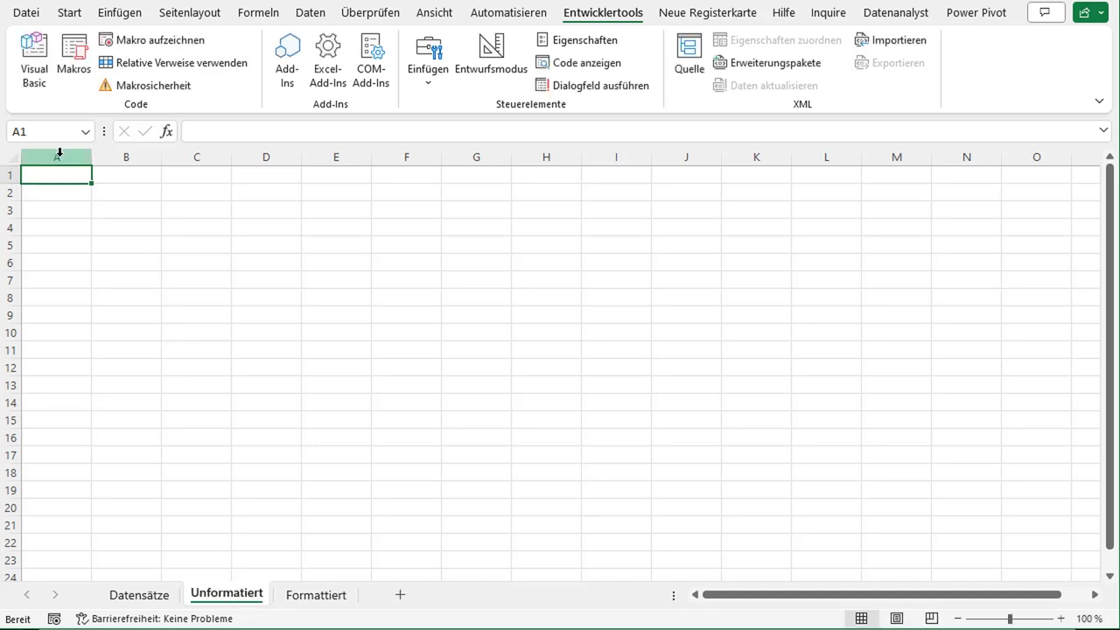
# Copy the Name and Followers data from Datensätze into Unformatiert and widen column A.
pyautogui.click(138, 595)
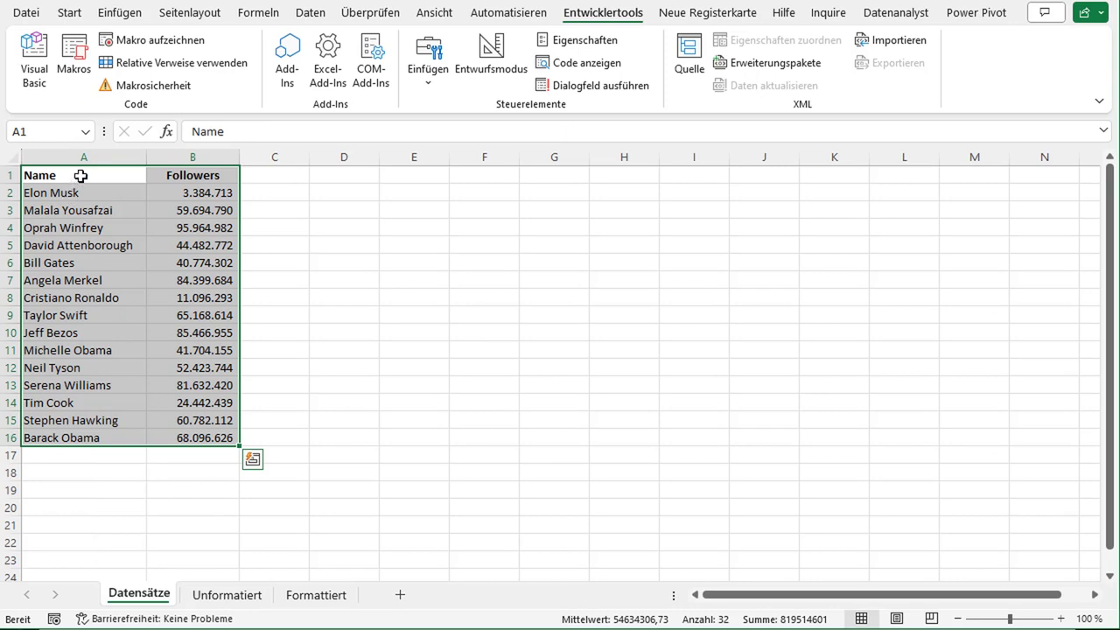
pyautogui.hotkey('ctrl', 'c')
pyautogui.click(224, 595)
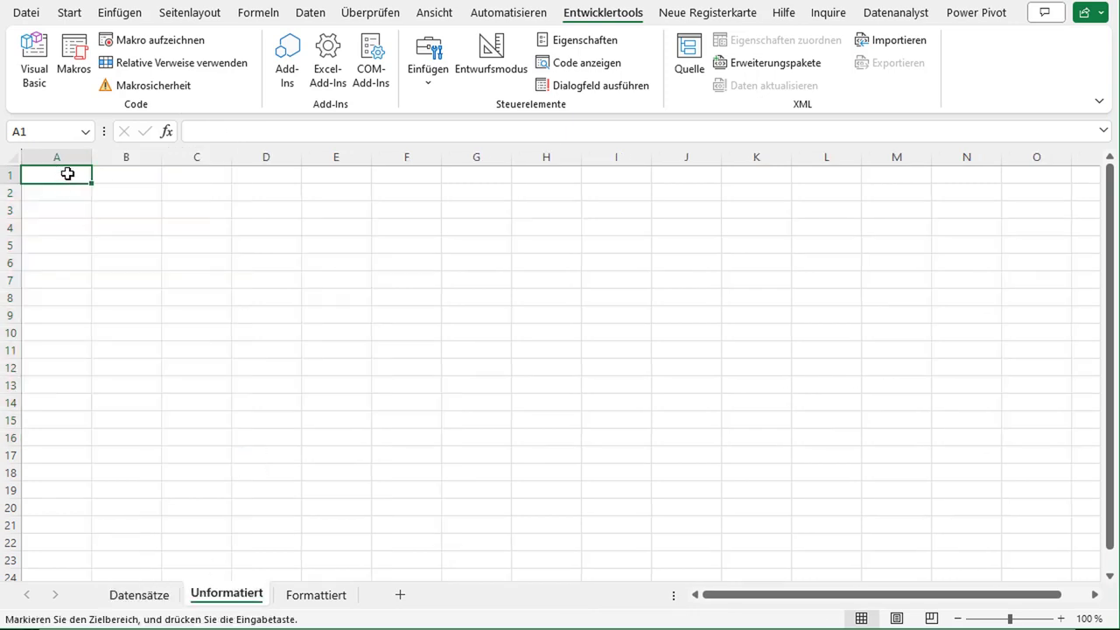
pyautogui.hotkey('ctrl', 'v')
pyautogui.moveTo(89, 154); pyautogui.dragTo(117, 155)
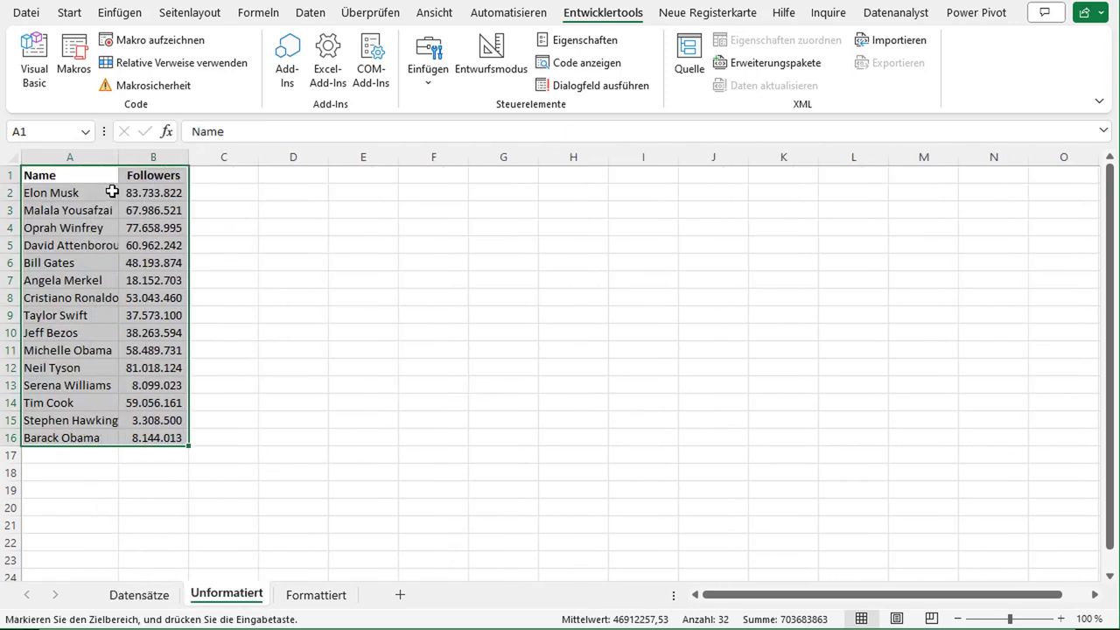
pyautogui.click(208, 244)
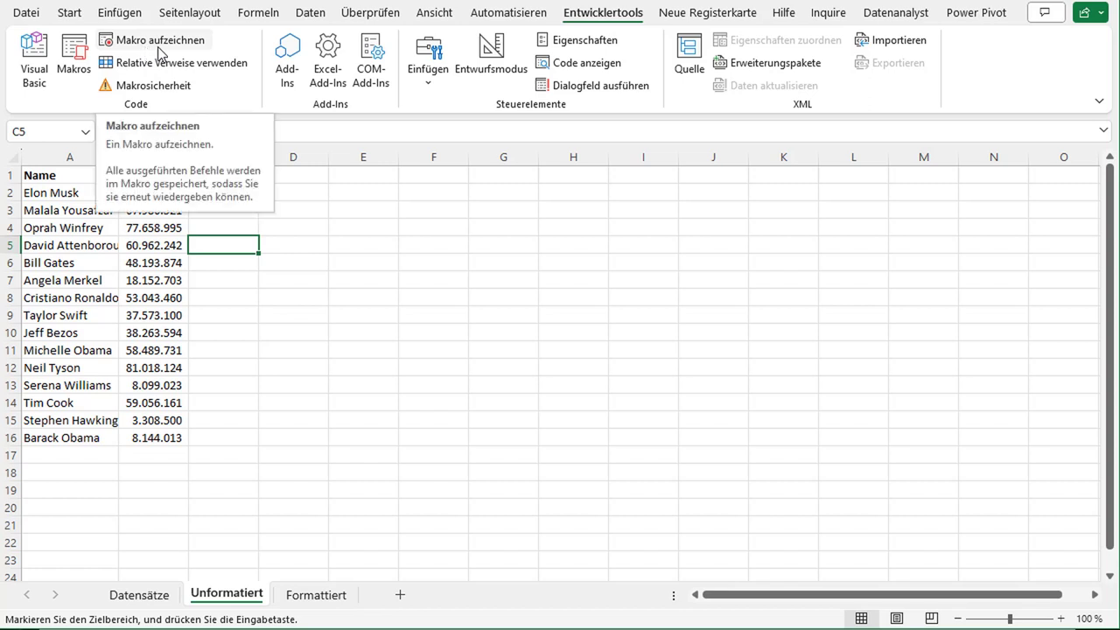
pyautogui.click(65, 177)
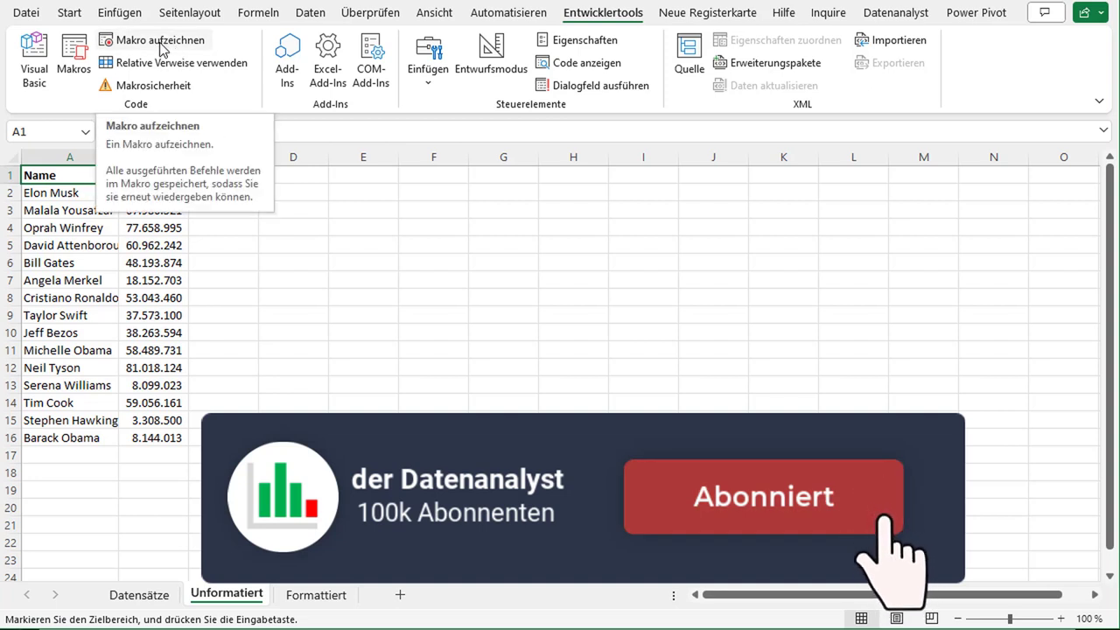
# Start recording a macro named Formatierung, stored in Diese Arbeitsmappe.
pyautogui.click(160, 44)
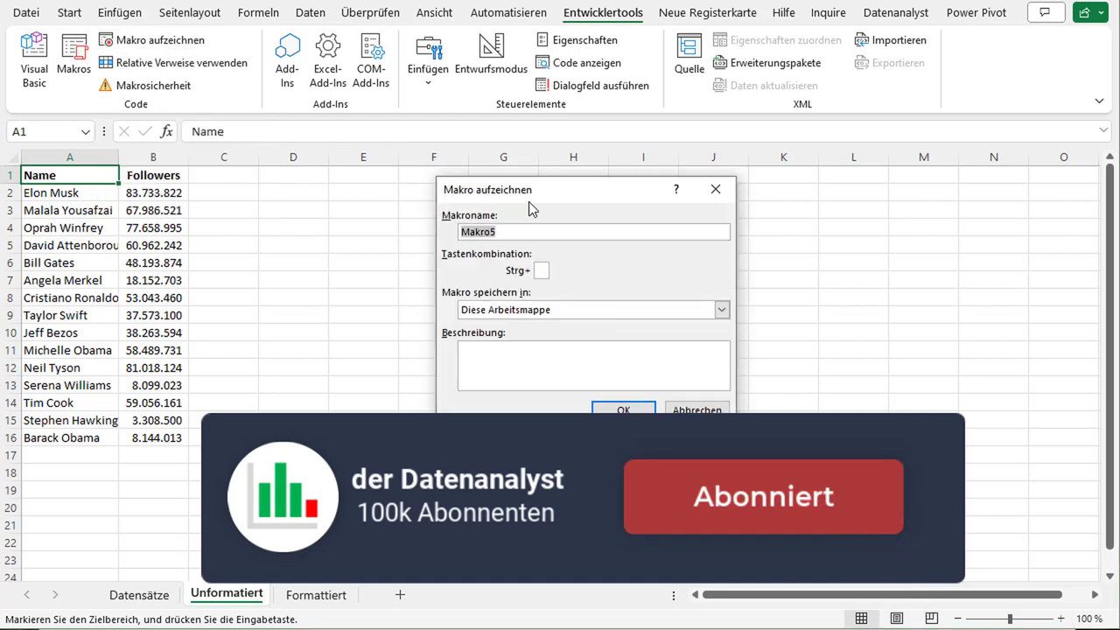
pyautogui.moveTo(531, 194); pyautogui.dragTo(453, 189)
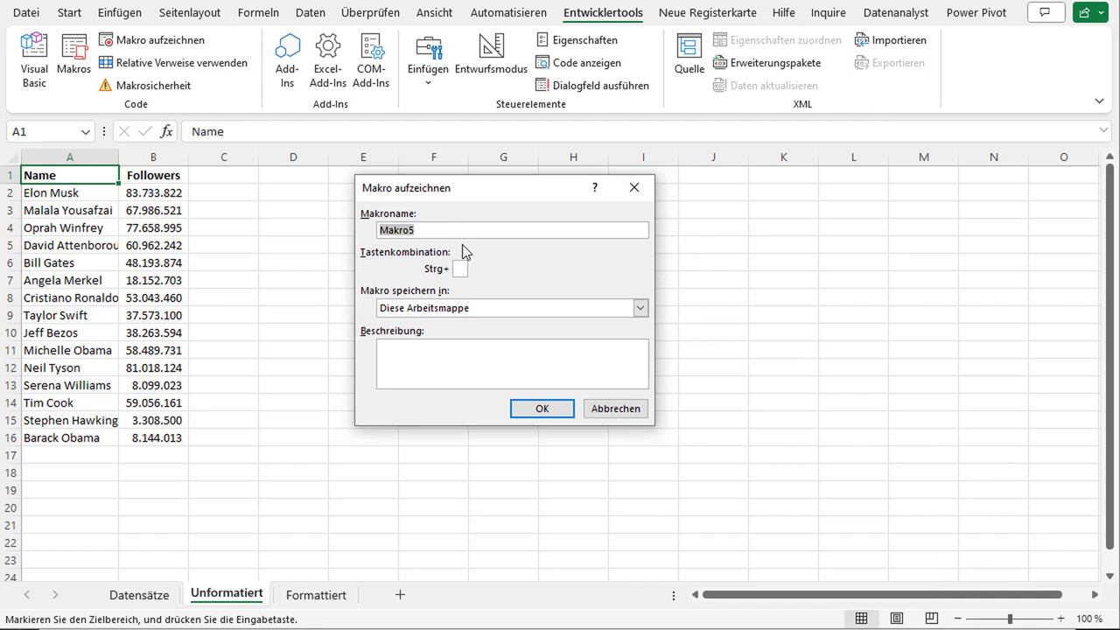
pyautogui.write('Forma')
pyautogui.write('tierung')
pyautogui.click(560, 414)
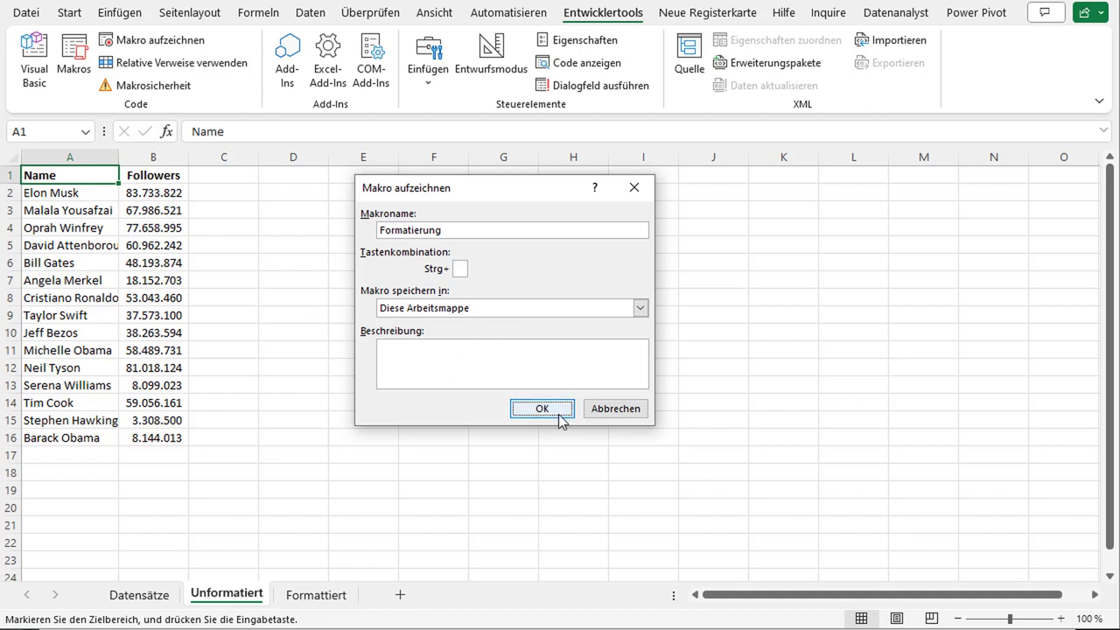
pyautogui.click(559, 415)
pyautogui.click(549, 417)
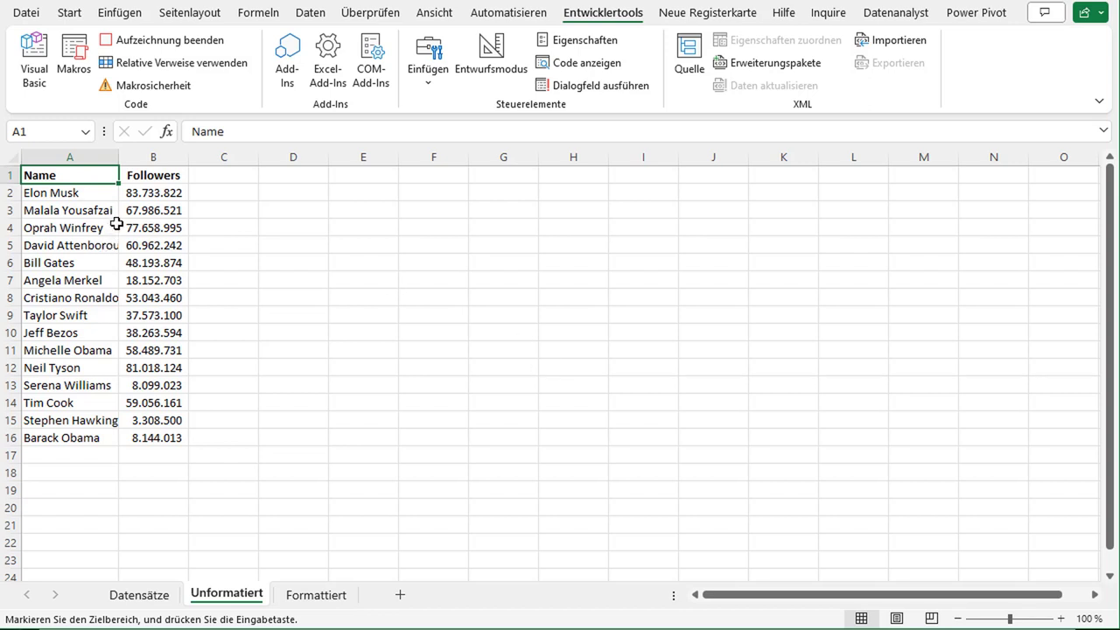
# Rename the A1 heading from Name to Vornamen.
pyautogui.doubleClick(39, 174)
pyautogui.doubleClick(39, 174)
pyautogui.write('Vor')
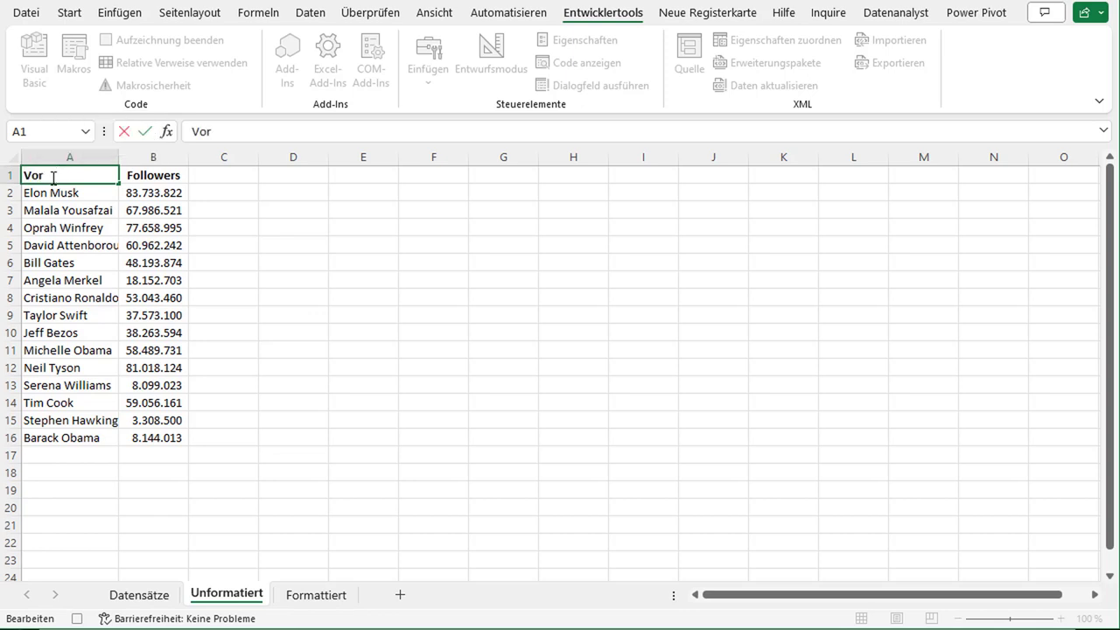
pyautogui.write('namen')
pyautogui.press('Tab')
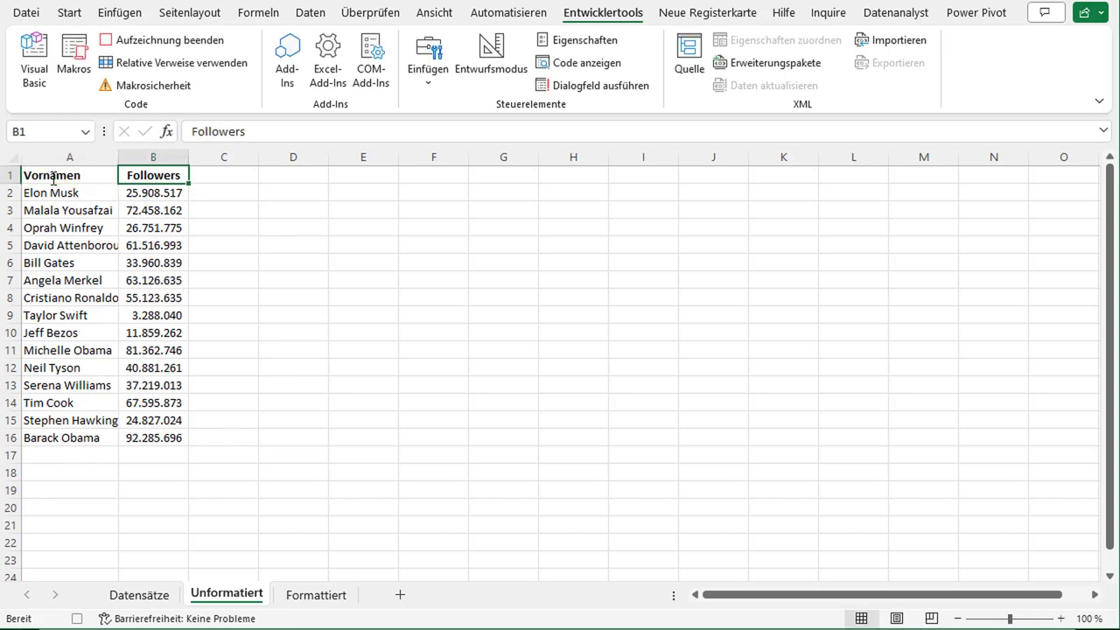
# Insert an empty column B headed Nachname, then select the full names in A2:A16.
pyautogui.rightClick(149, 166)
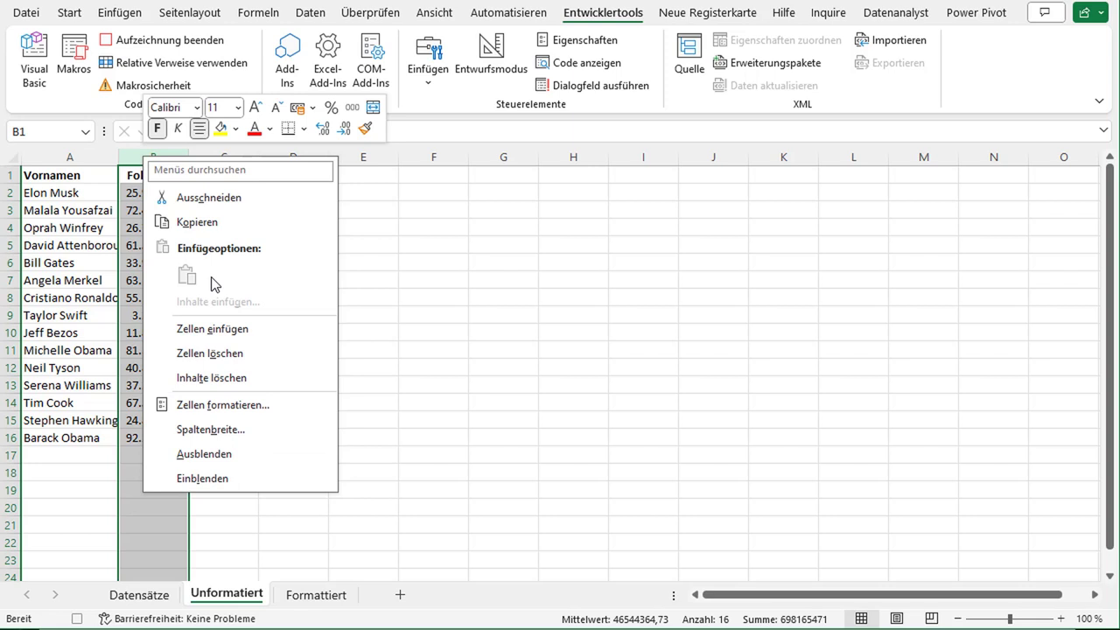
pyautogui.click(218, 330)
pyautogui.click(169, 178)
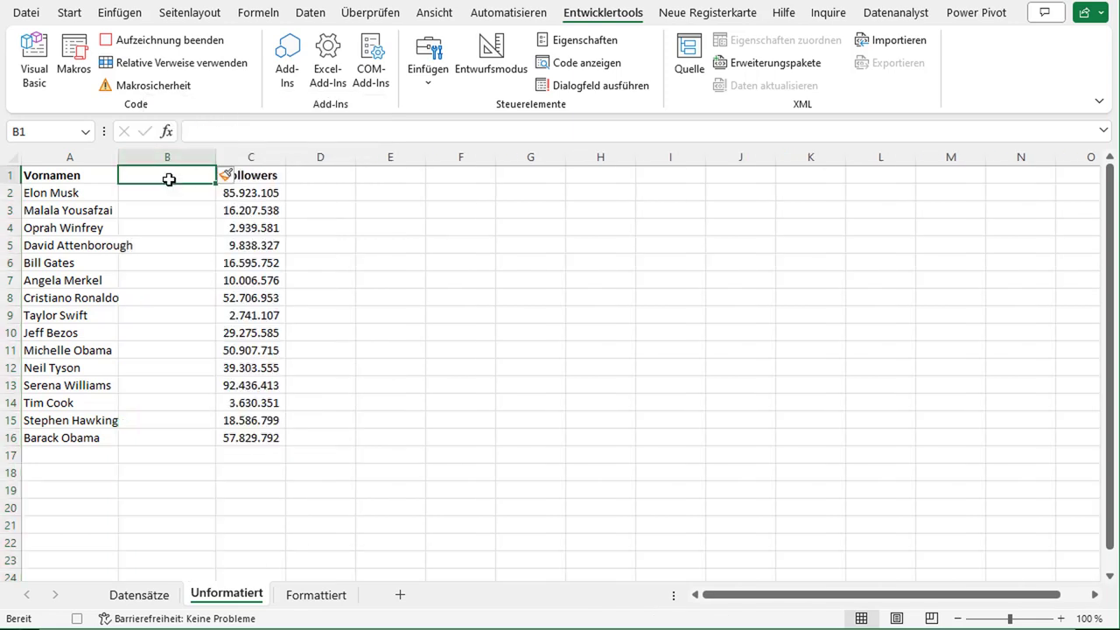
pyautogui.write('Nachna')
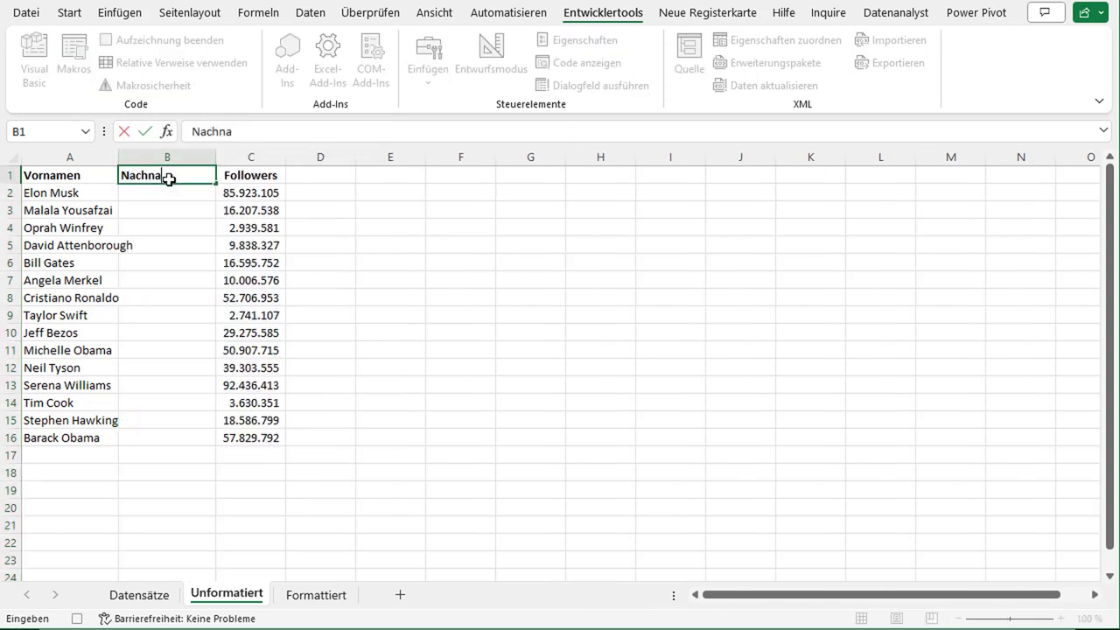
pyautogui.write('me')
pyautogui.press('Return')
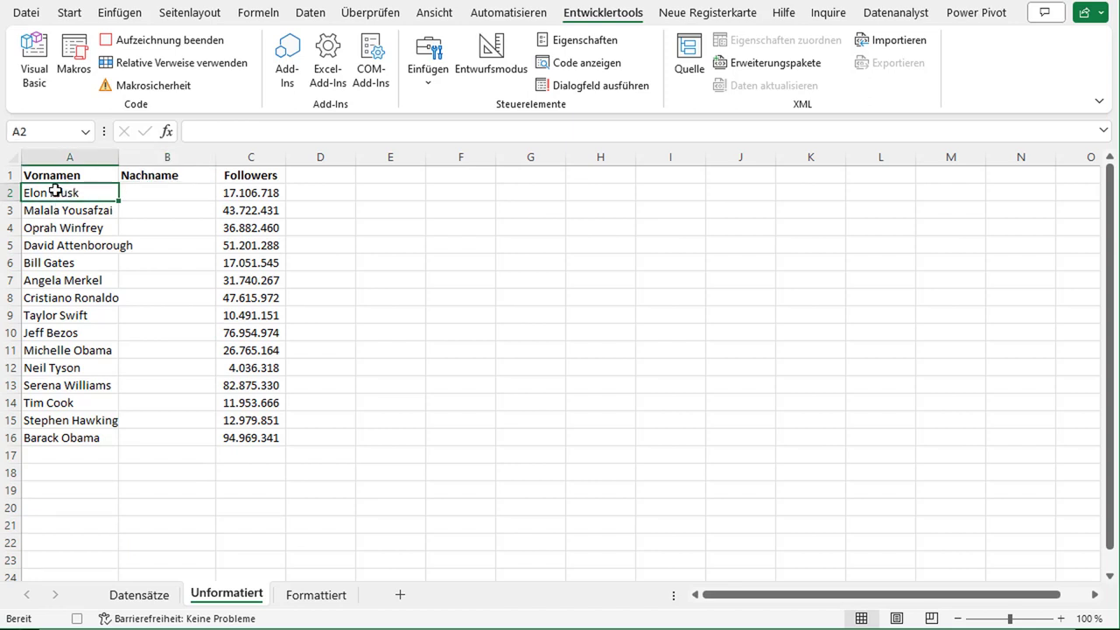
pyautogui.moveTo(55, 192); pyautogui.dragTo(70, 437)
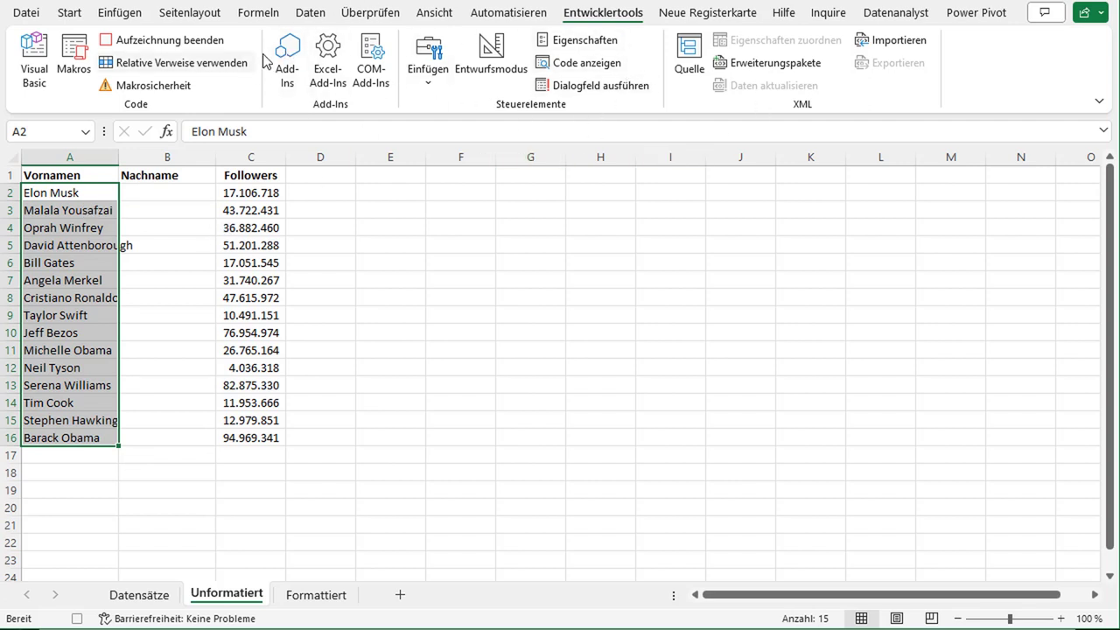
# Split the full names with Text in Spalten, using Getrennt and the Leerzeichen delimiter.
pyautogui.click(69, 12)
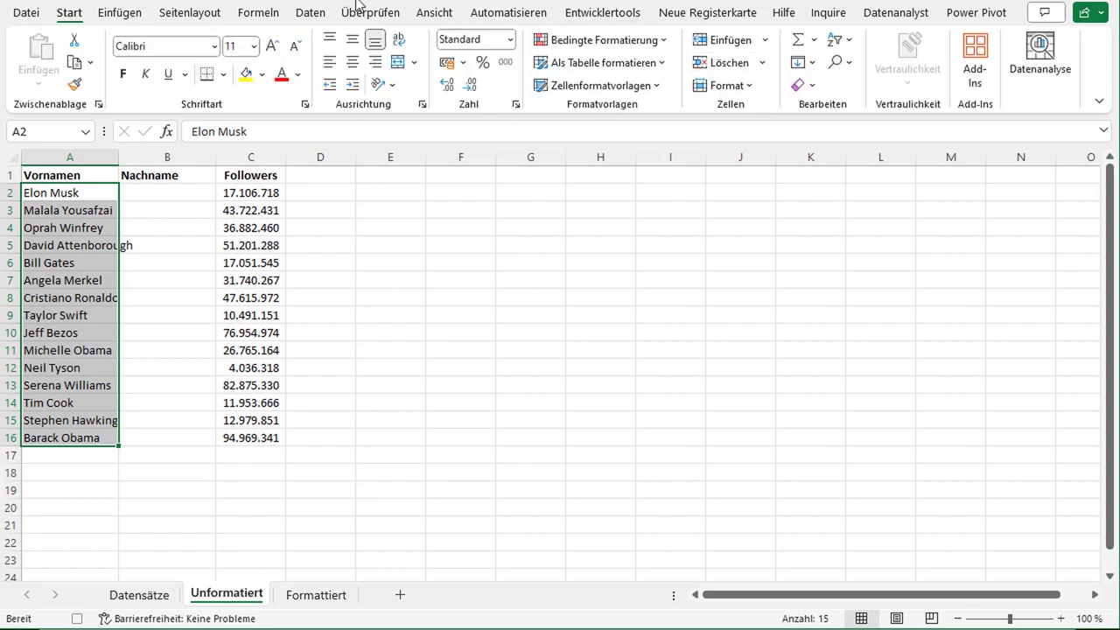
pyautogui.click(310, 13)
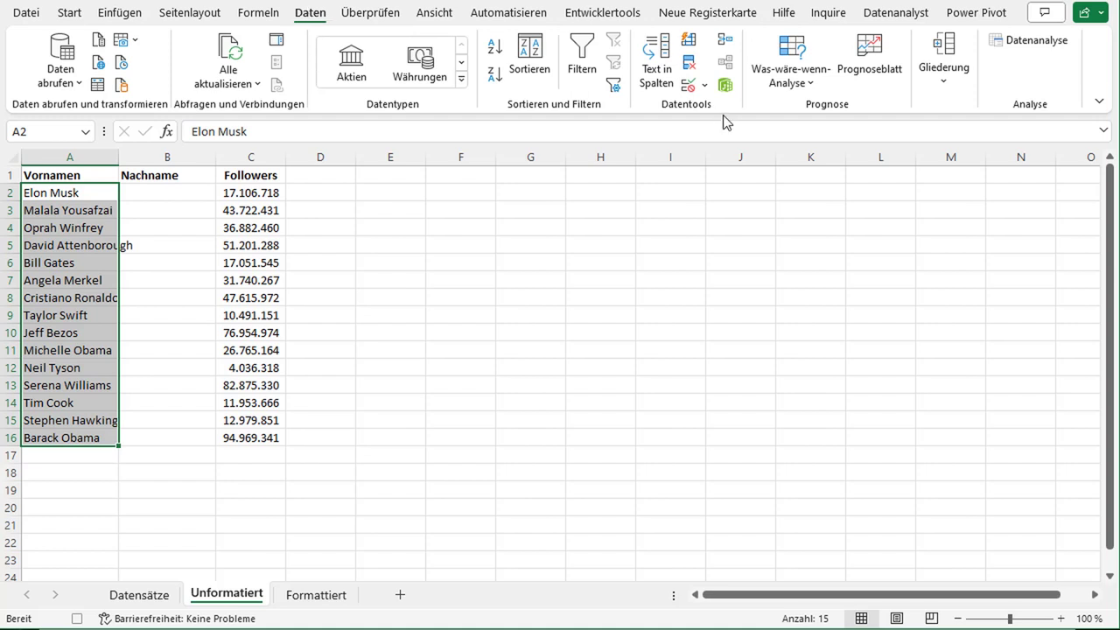
pyautogui.click(653, 87)
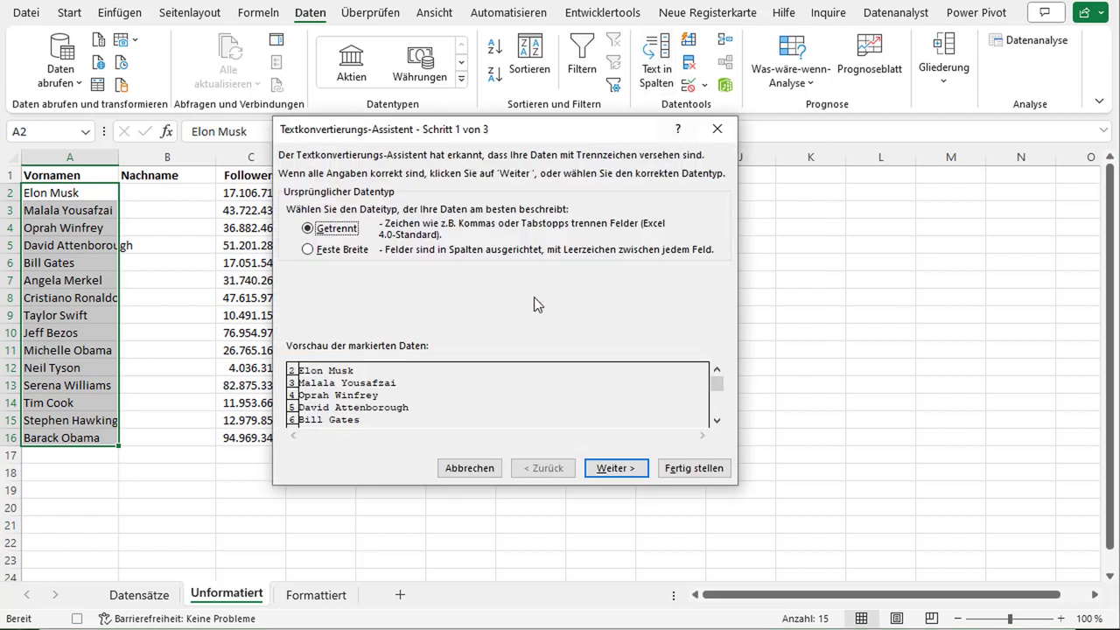
pyautogui.moveTo(499, 140); pyautogui.dragTo(487, 128)
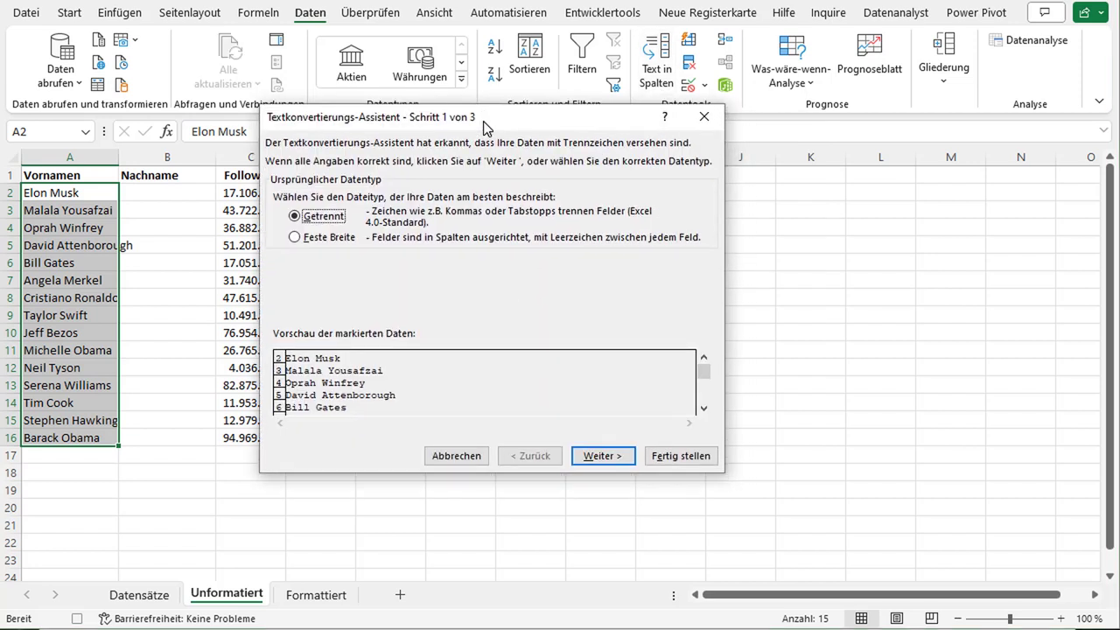
pyautogui.click(603, 456)
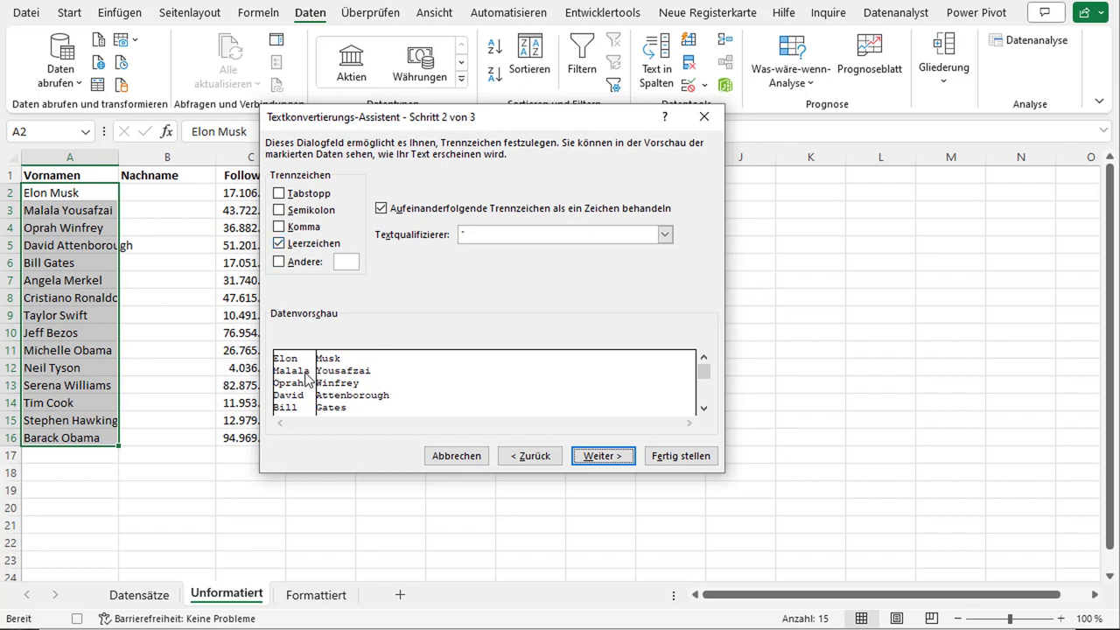
pyautogui.click(703, 408)
pyautogui.click(703, 408)
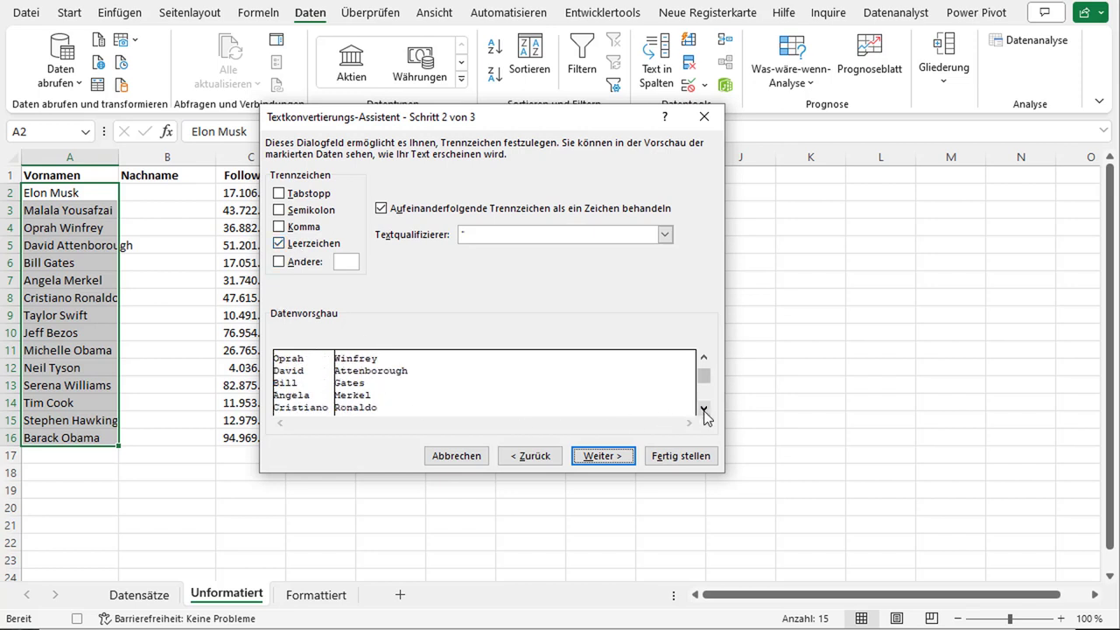
pyautogui.click(703, 408)
pyautogui.click(603, 457)
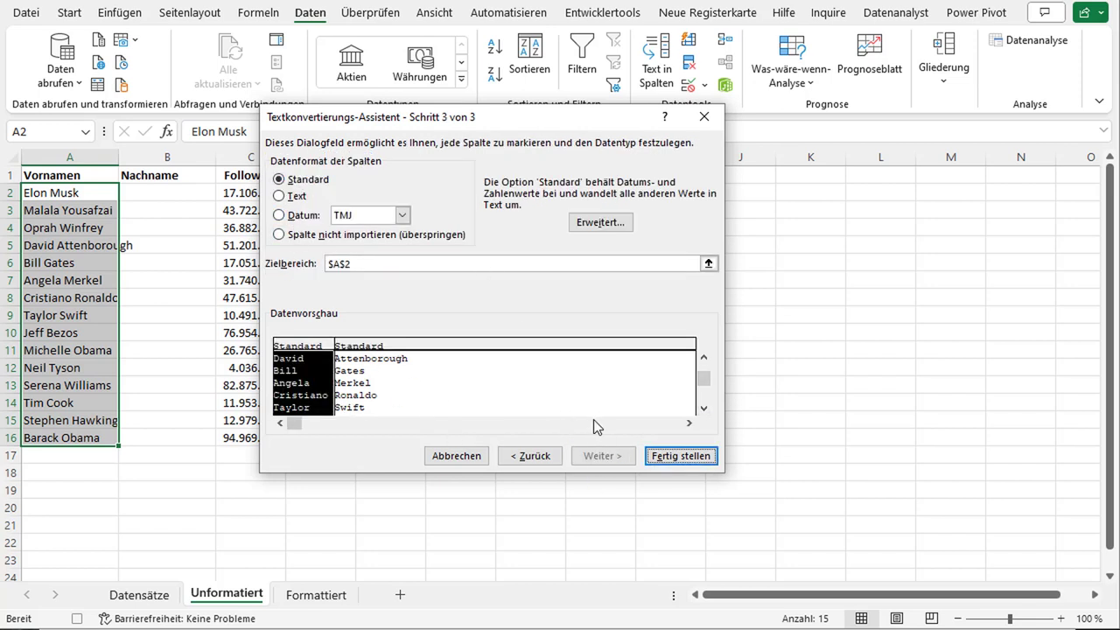
pyautogui.click(676, 463)
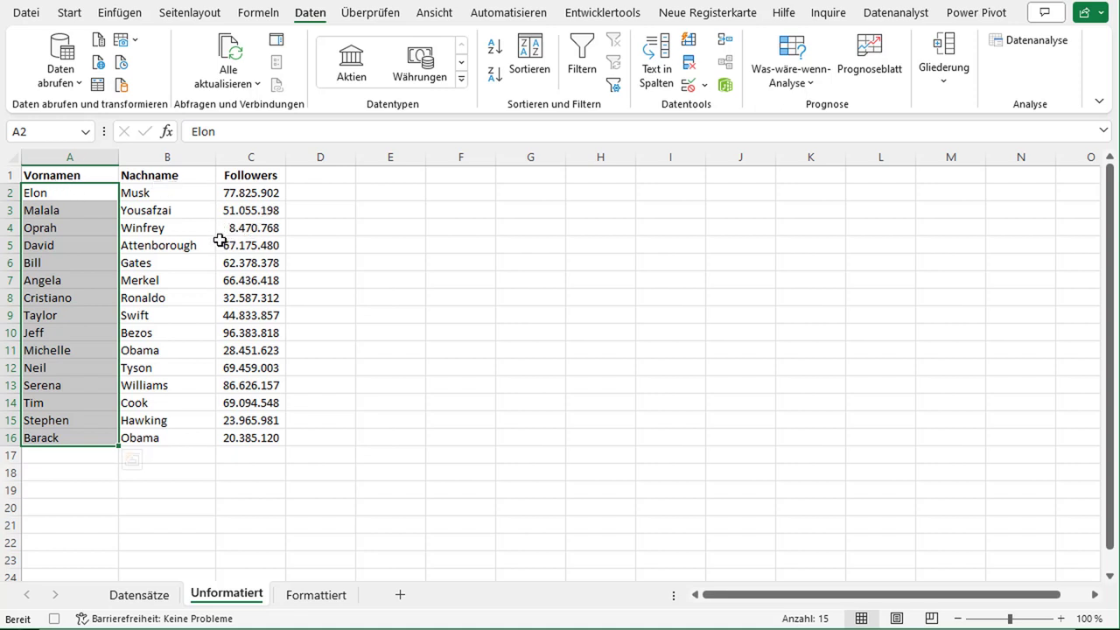
# Apply Bedingte Formatierung green solid-fill Datenbalken to the Followers cells C2:C16.
pyautogui.click(266, 194)
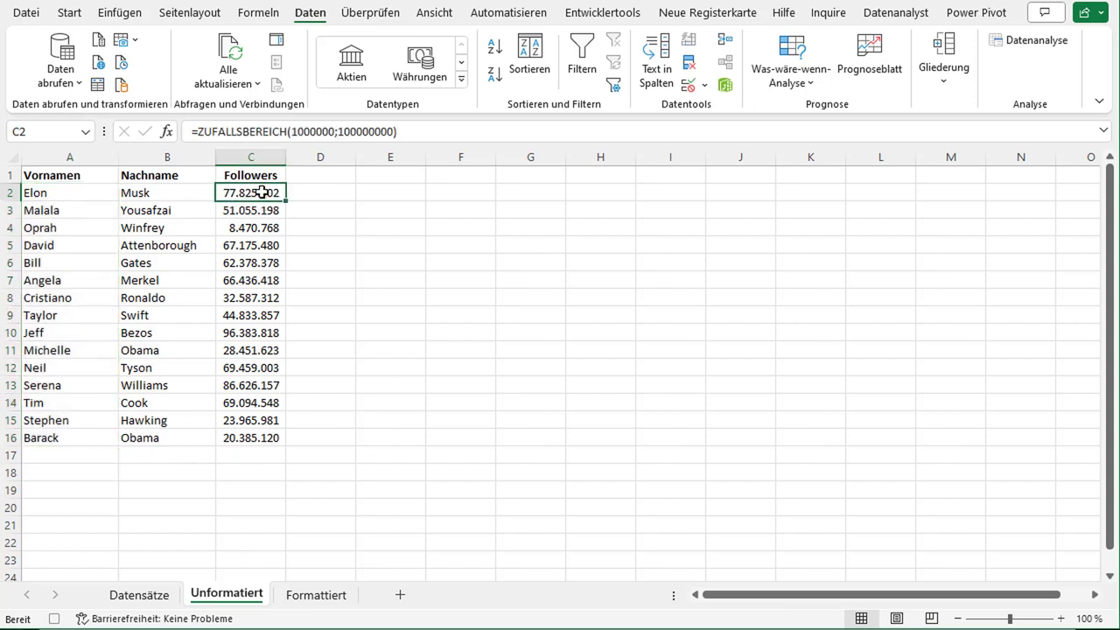
pyautogui.moveTo(262, 193); pyautogui.dragTo(262, 434)
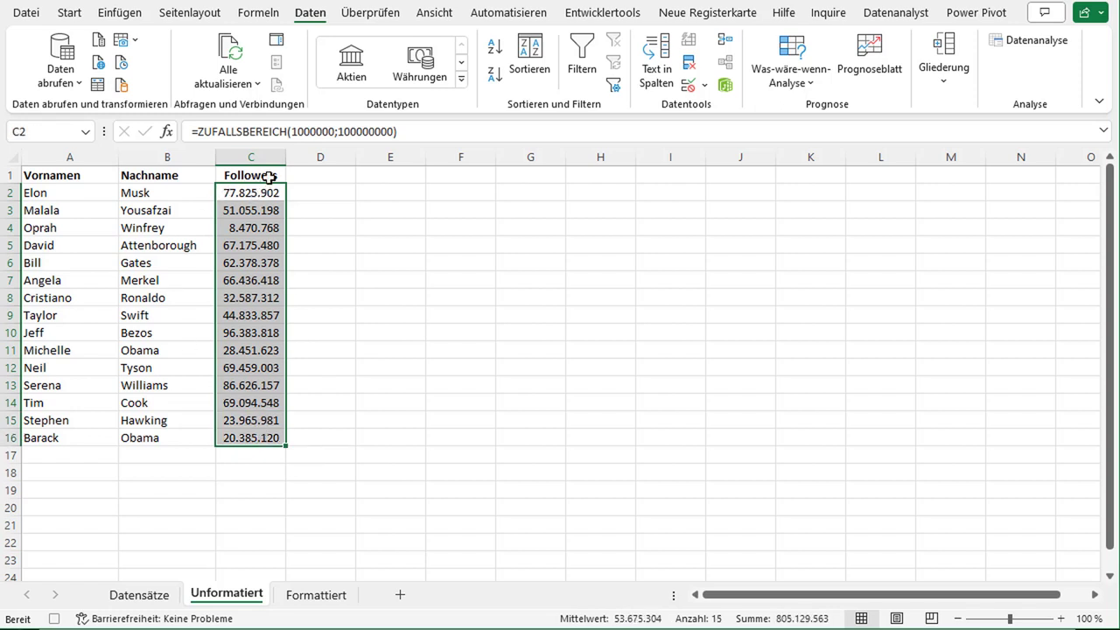
pyautogui.click(70, 12)
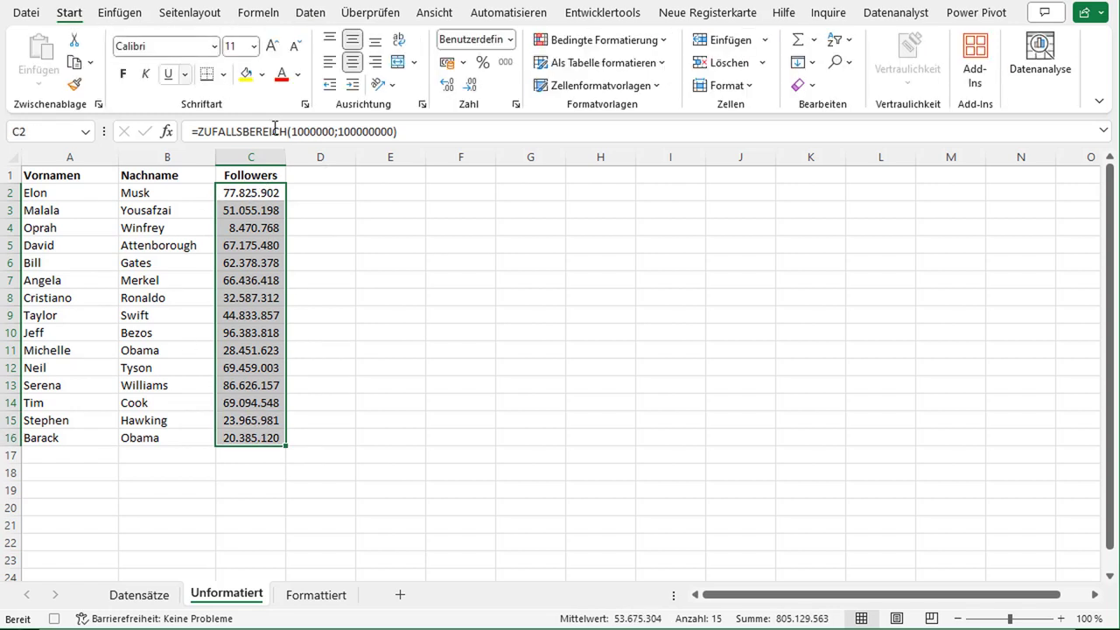
pyautogui.click(666, 44)
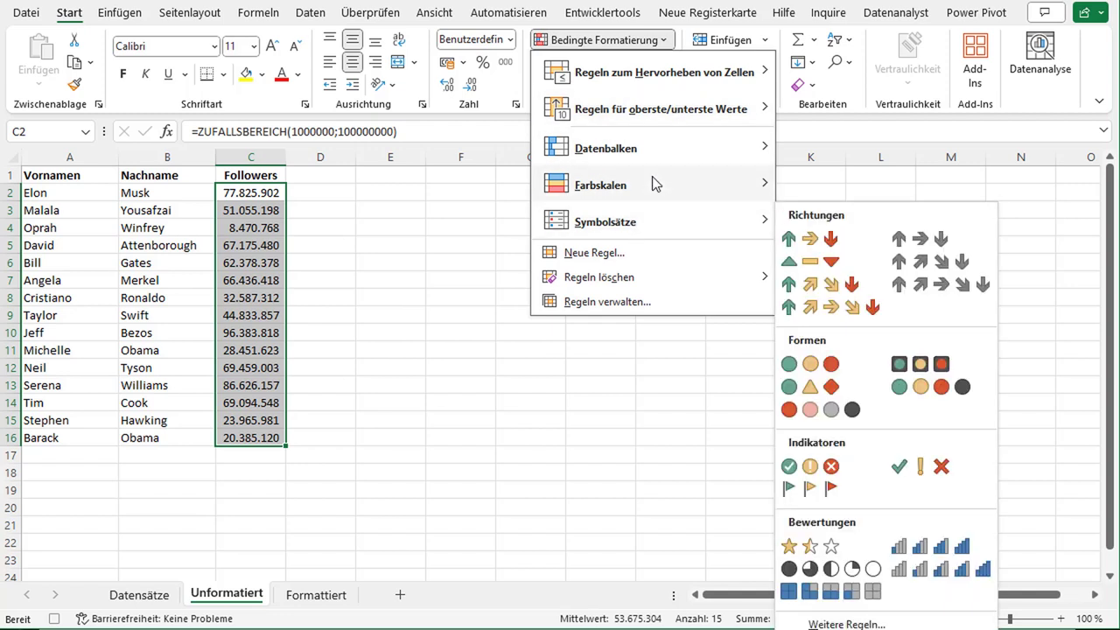
pyautogui.moveTo(655, 183)
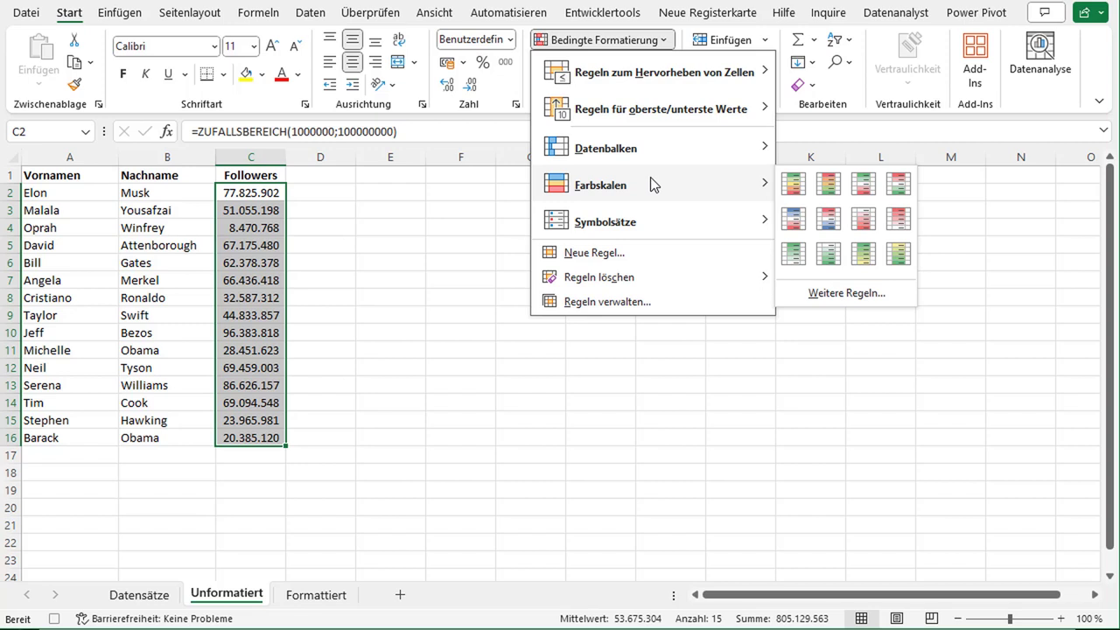
pyautogui.moveTo(632, 155)
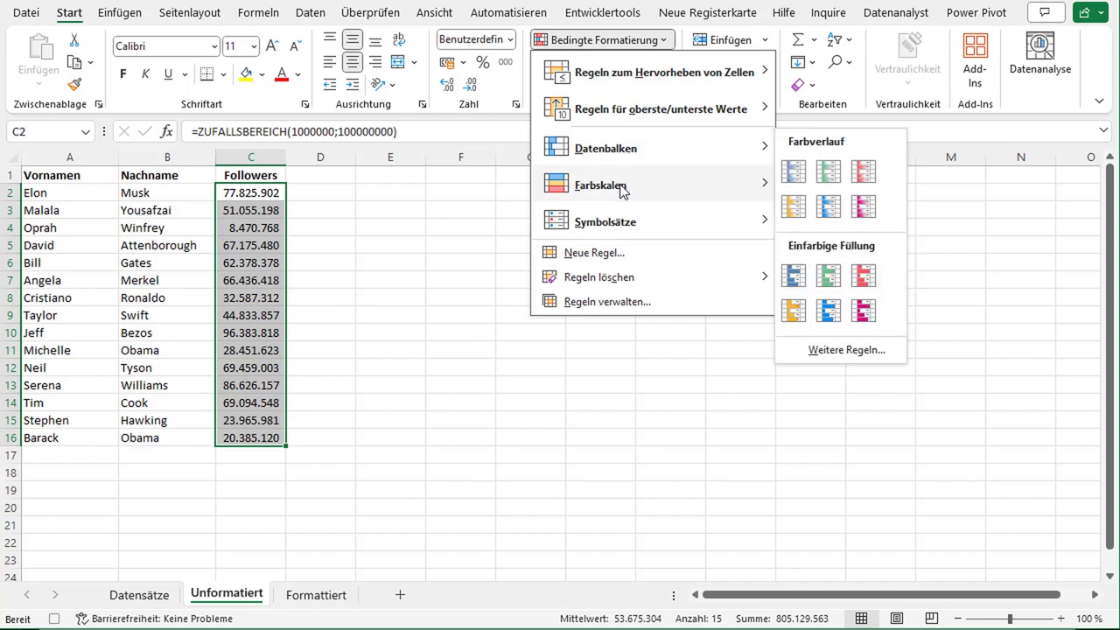
pyautogui.moveTo(623, 192)
pyautogui.moveTo(623, 224)
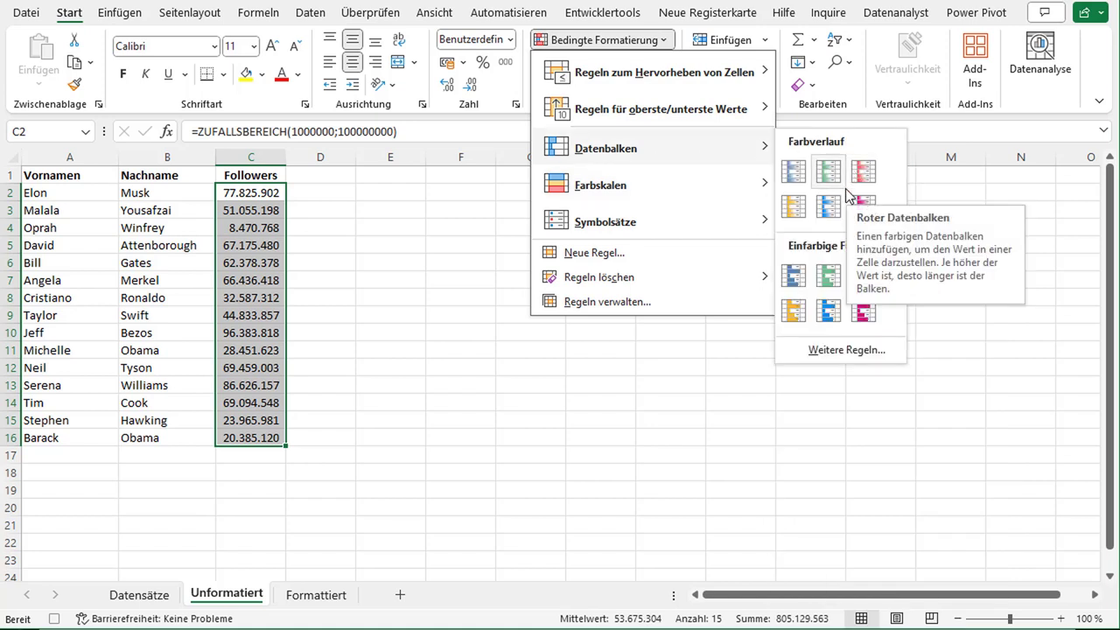
pyautogui.click(834, 278)
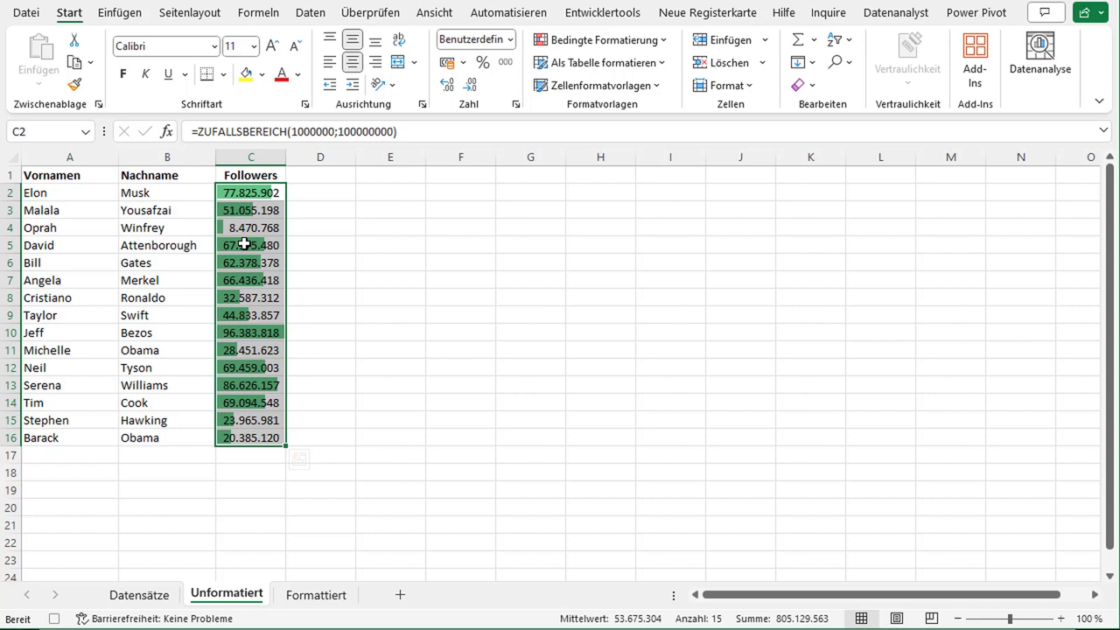
# Stop recording the Formatierung macro and insert a new sheet, Tabelle6.
pyautogui.click(603, 19)
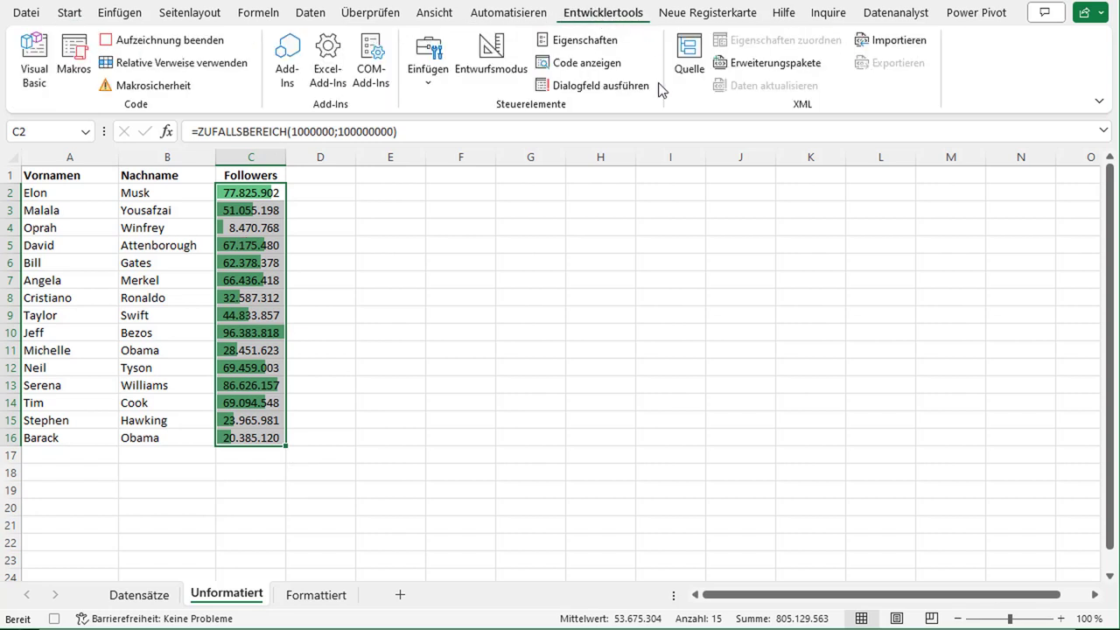
pyautogui.click(183, 46)
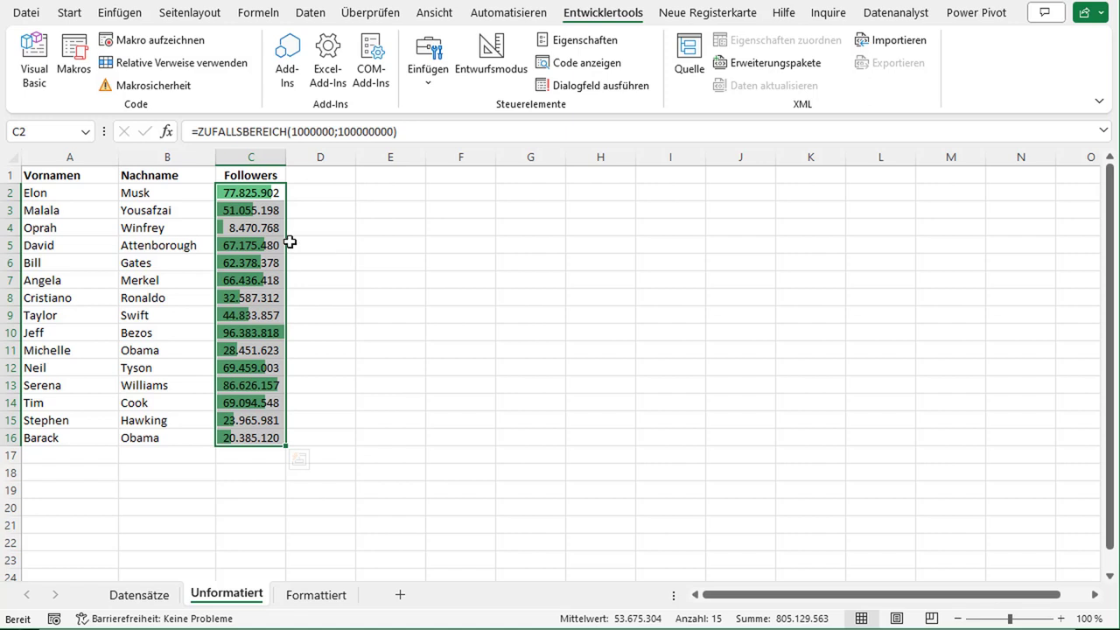
pyautogui.click(398, 596)
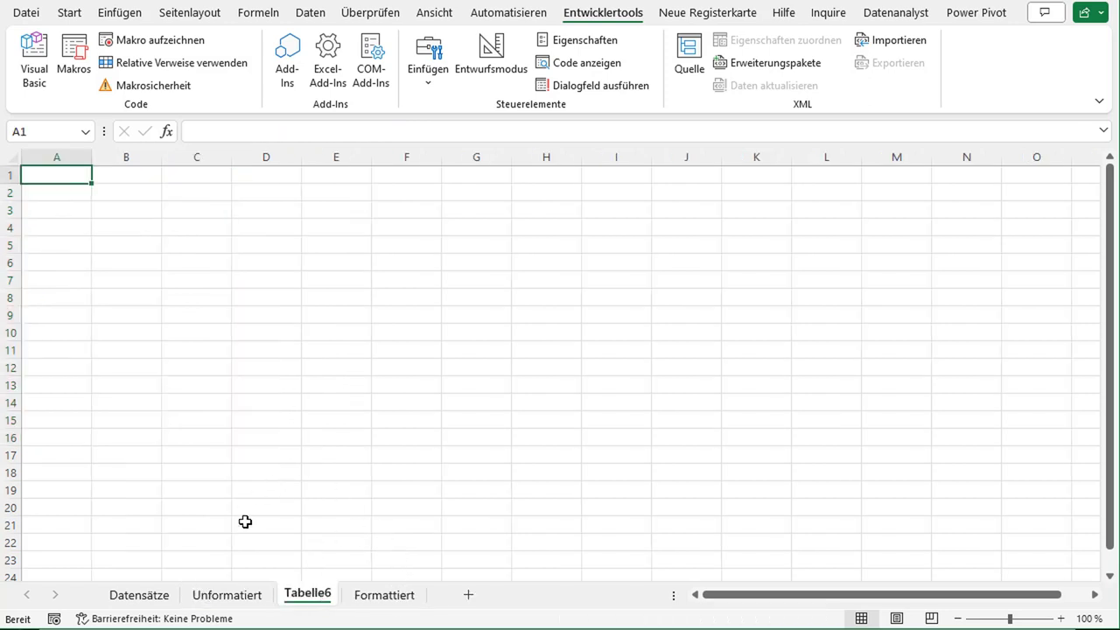
# Paste the Datensätze Name and Followers list into Tabelle6 and run the Formatierung macro.
pyautogui.click(150, 586)
pyautogui.hotkey('ctrl', 'c')
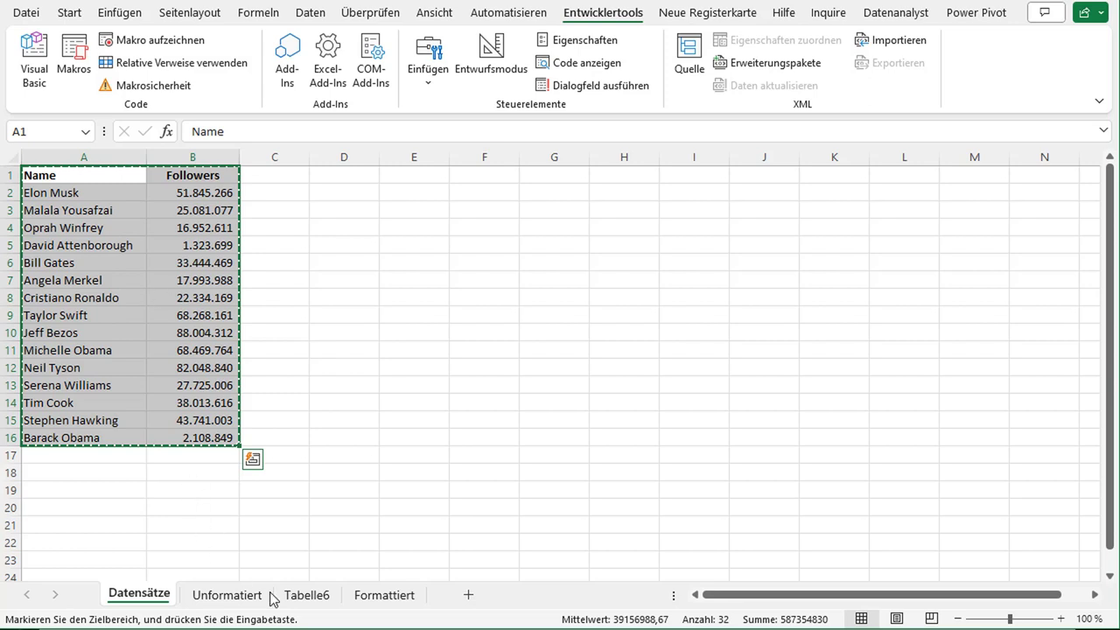
pyautogui.click(312, 597)
pyautogui.hotkey('ctrl', 'v')
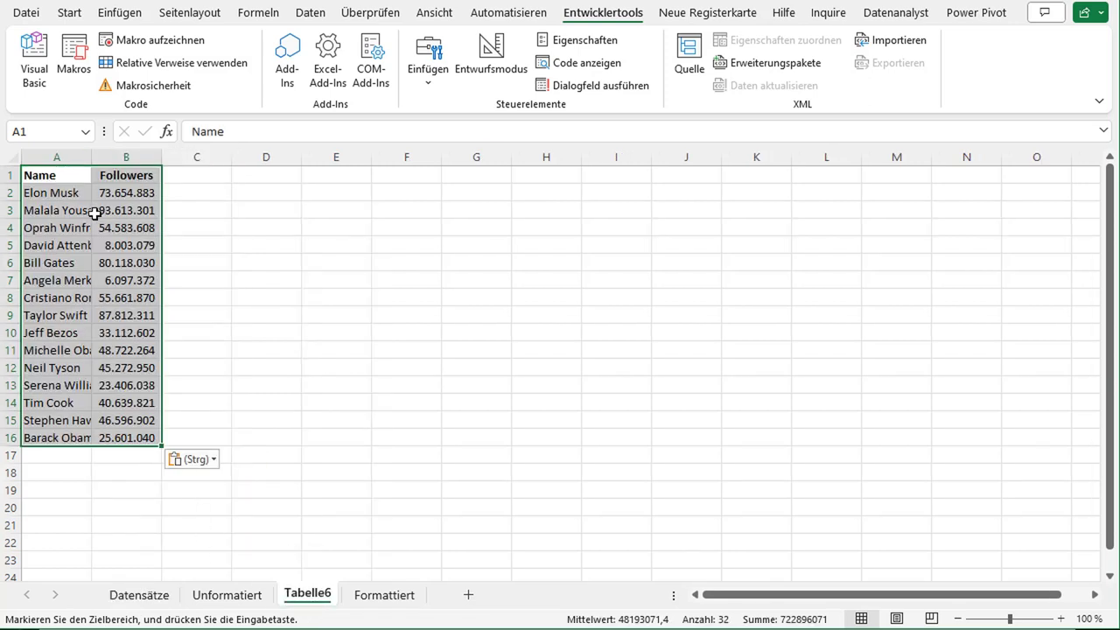
pyautogui.click(67, 191)
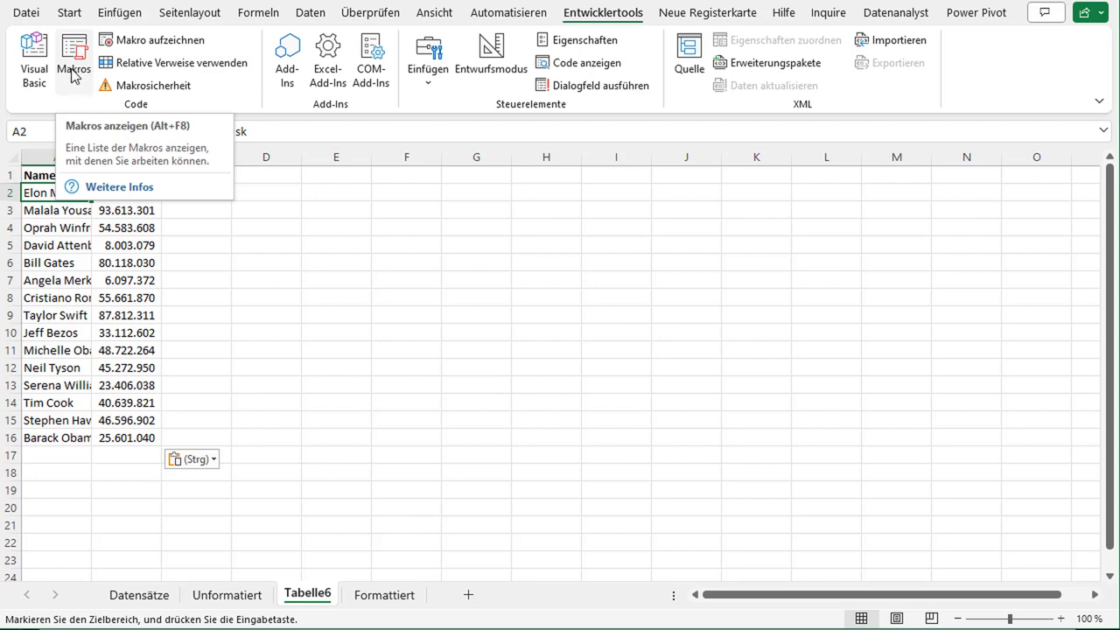
pyautogui.click(75, 74)
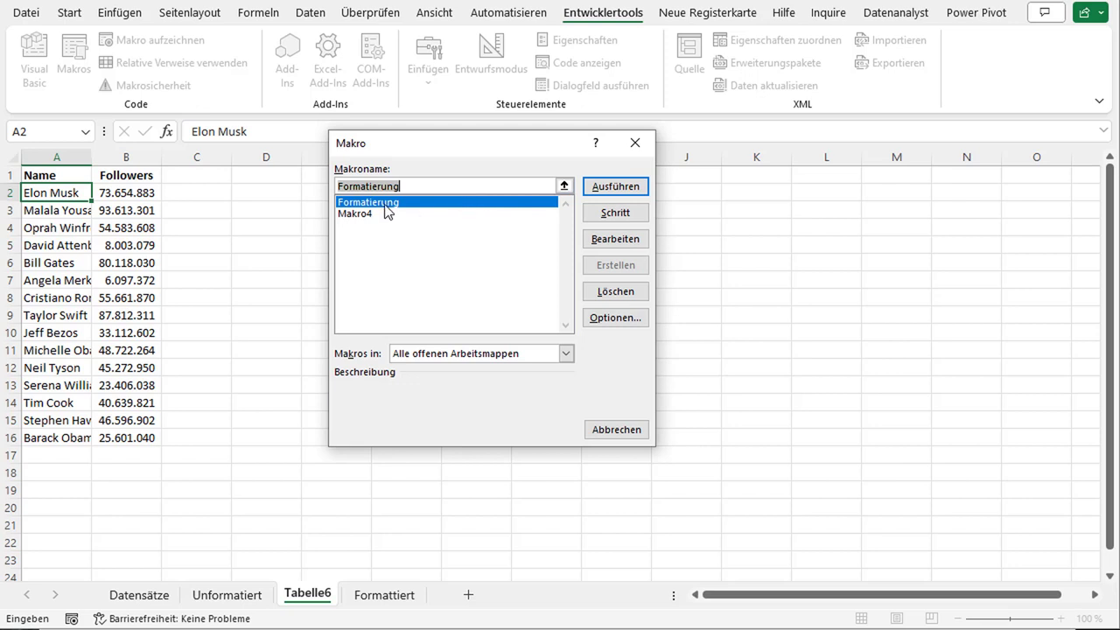
pyautogui.click(609, 189)
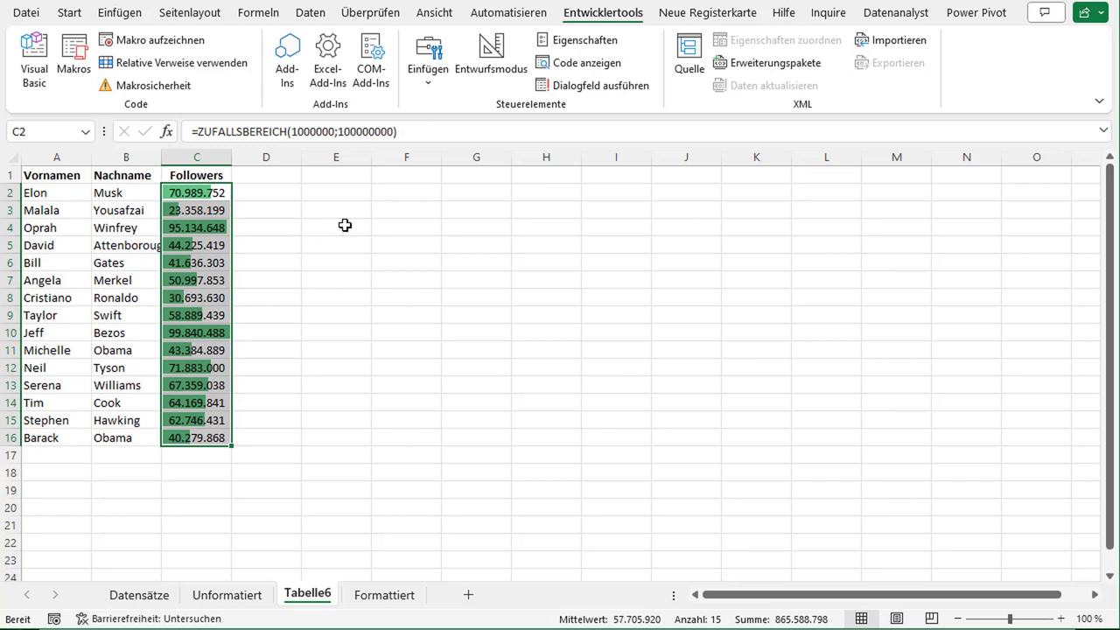
# Clear the formatted table from Tabelle6.
pyautogui.click(399, 208)
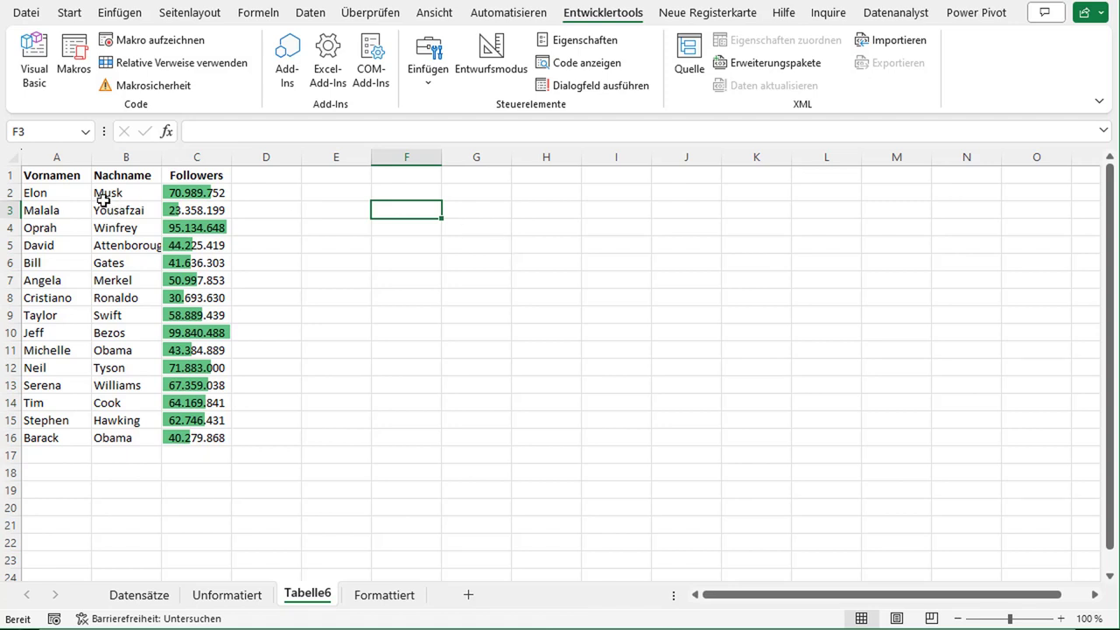
pyautogui.click(70, 179)
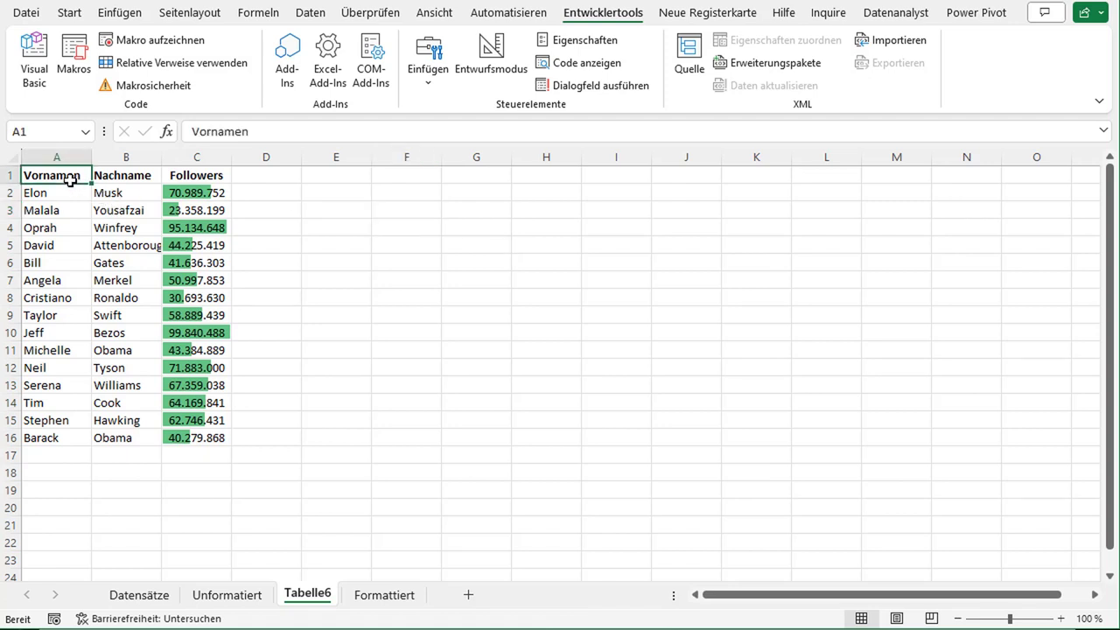
pyautogui.moveTo(272, 457)
pyautogui.mouseDown()
pyautogui.moveTo(94, 199)
pyautogui.moveTo(37, 154)
pyautogui.mouseUp()
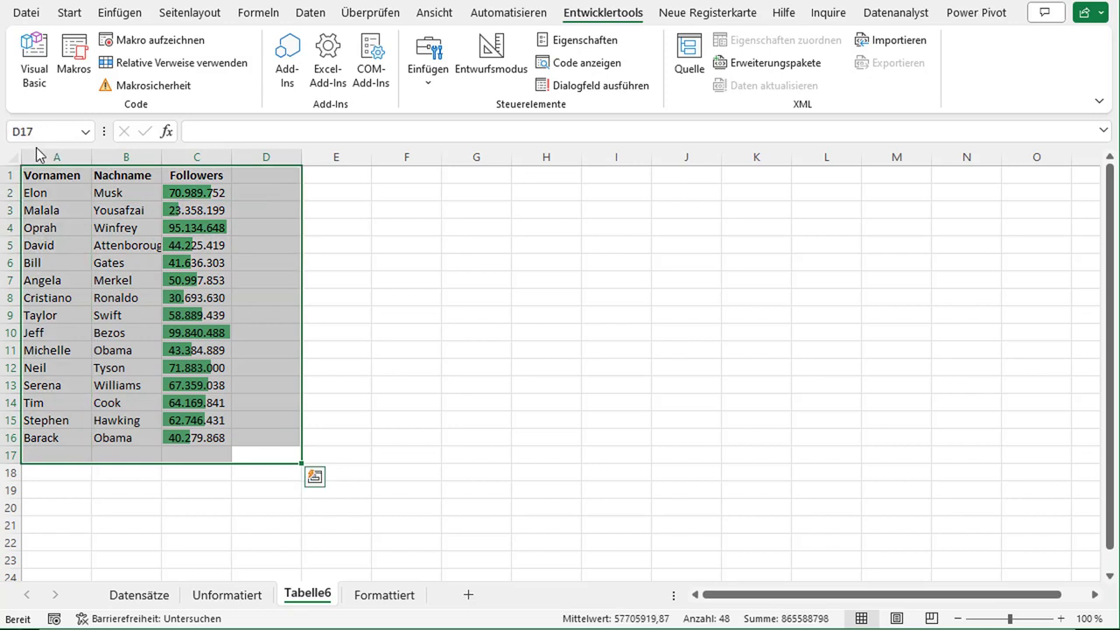
pyautogui.press('Delete')
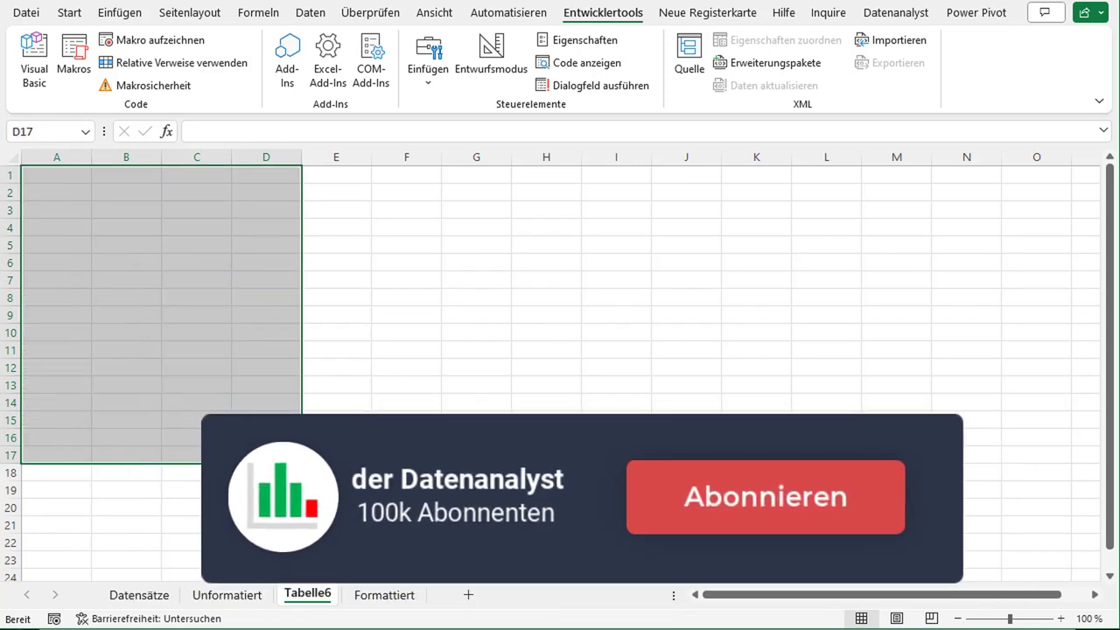
# Paste the Datensätze Name and Followers data into Tabelle6 at A1 and again at E1.
pyautogui.click(156, 601)
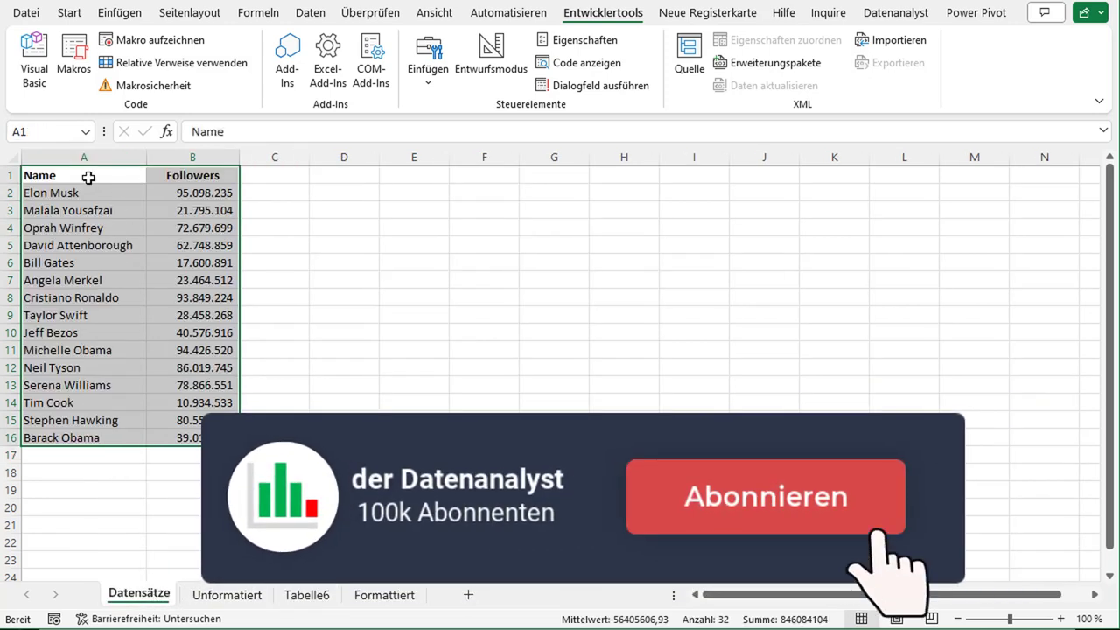
pyautogui.hotkey('ctrl', 'c')
pyautogui.click(308, 596)
pyautogui.click(58, 174)
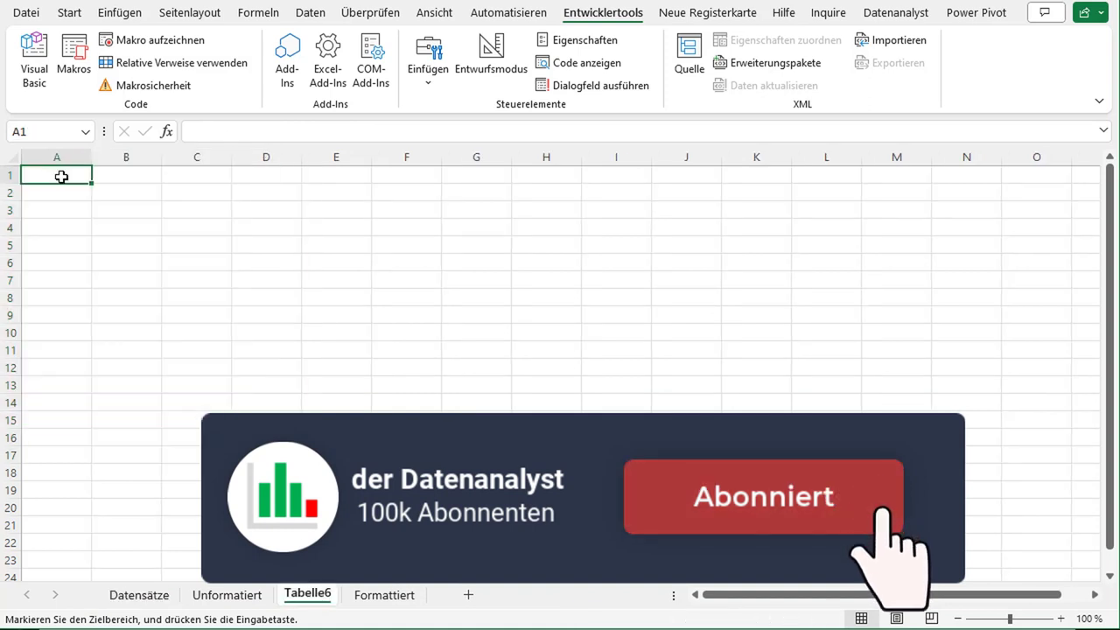
pyautogui.hotkey('ctrl', 'v')
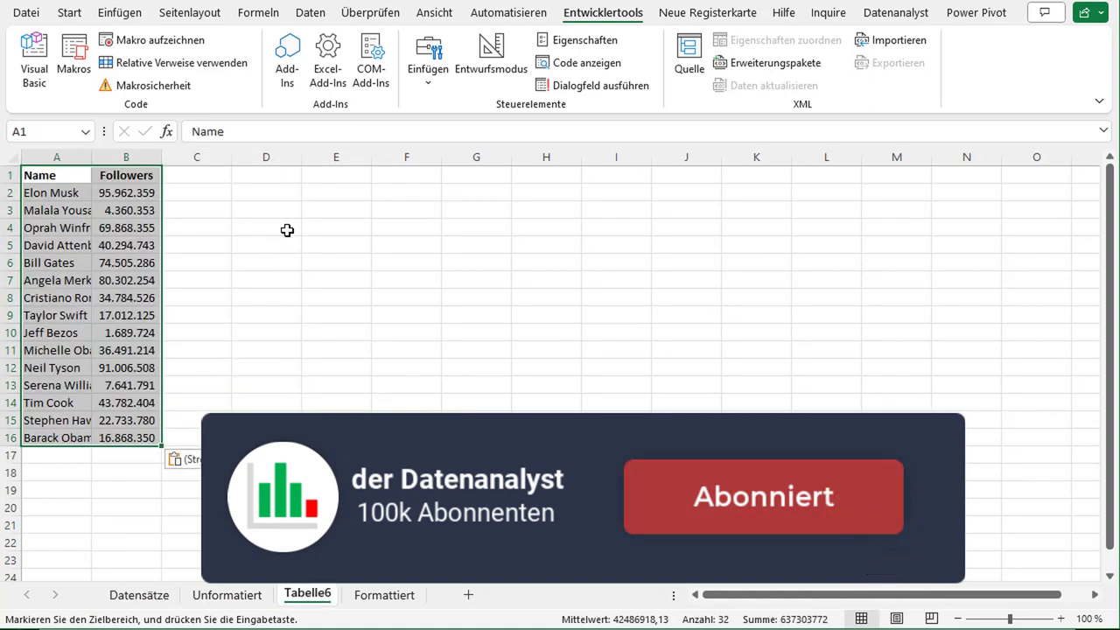
pyautogui.click(312, 182)
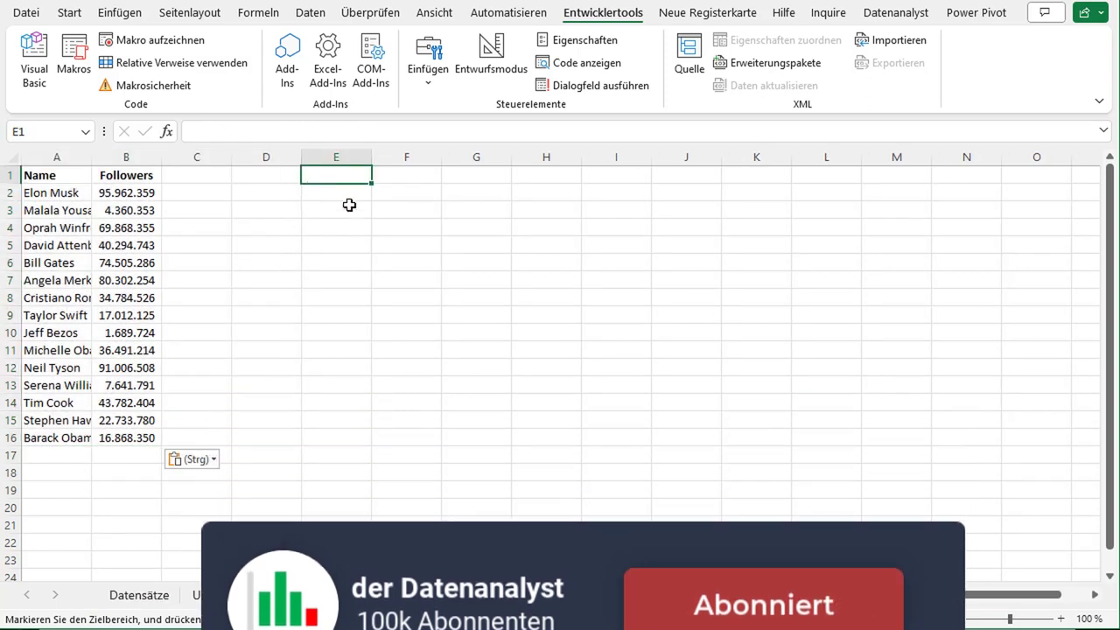
pyautogui.hotkey('ctrl', 'v')
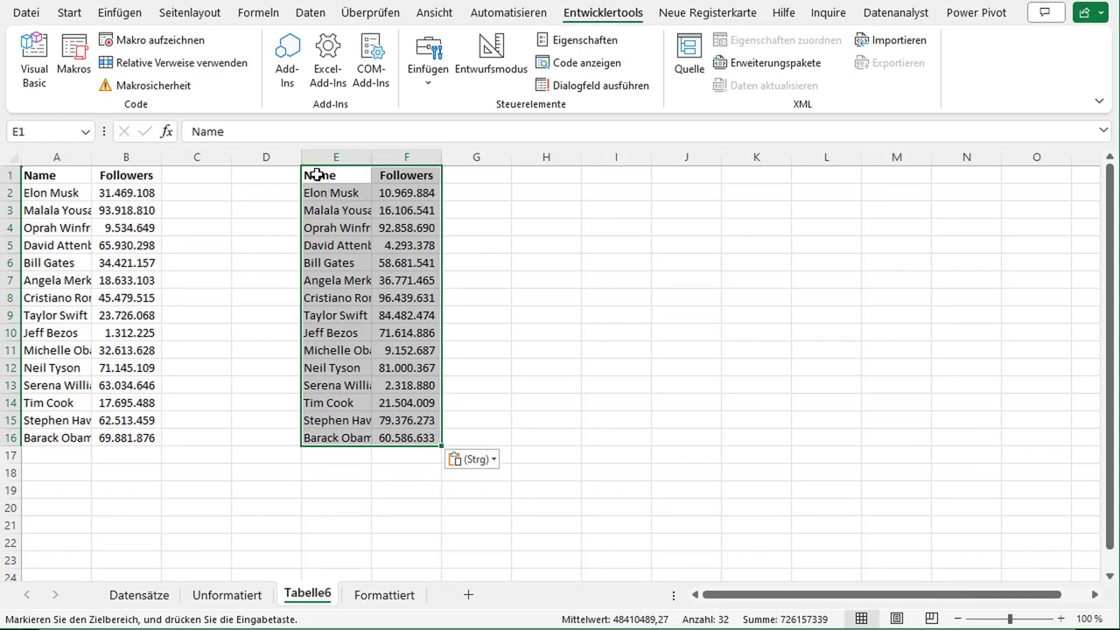
# Delete the duplicate copy in columns E and F.
pyautogui.click(321, 175)
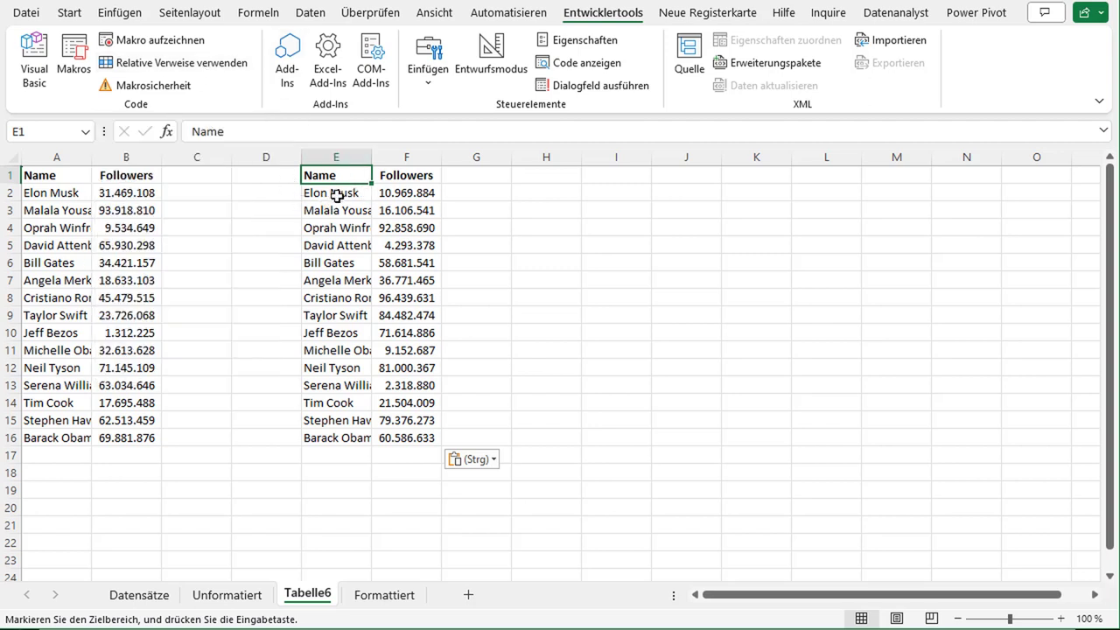
pyautogui.click(338, 194)
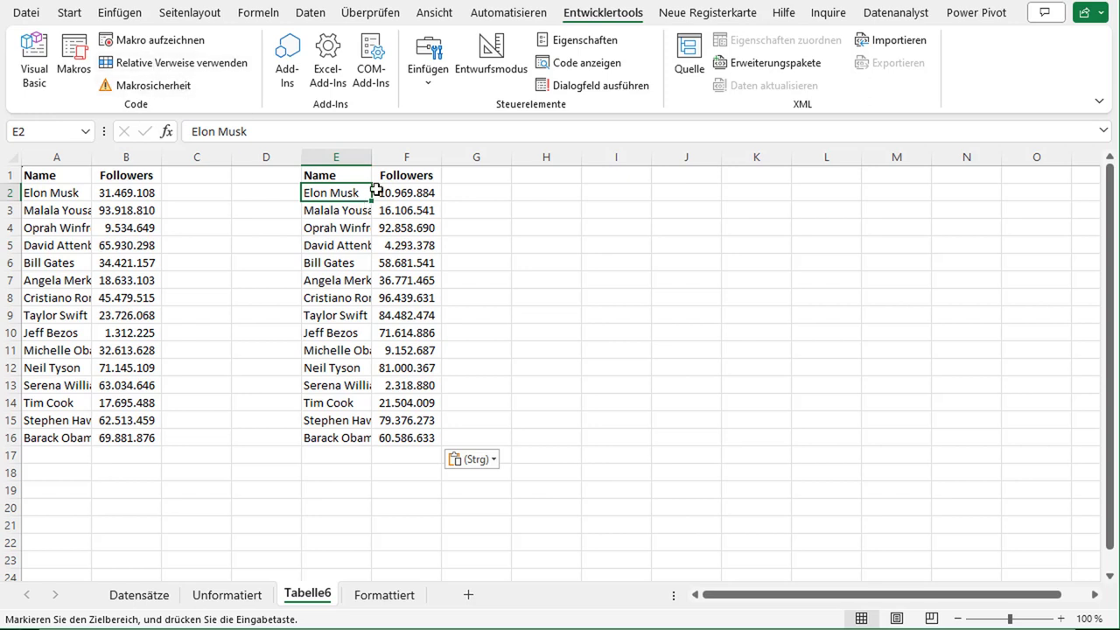
pyautogui.moveTo(327, 156); pyautogui.dragTo(434, 157)
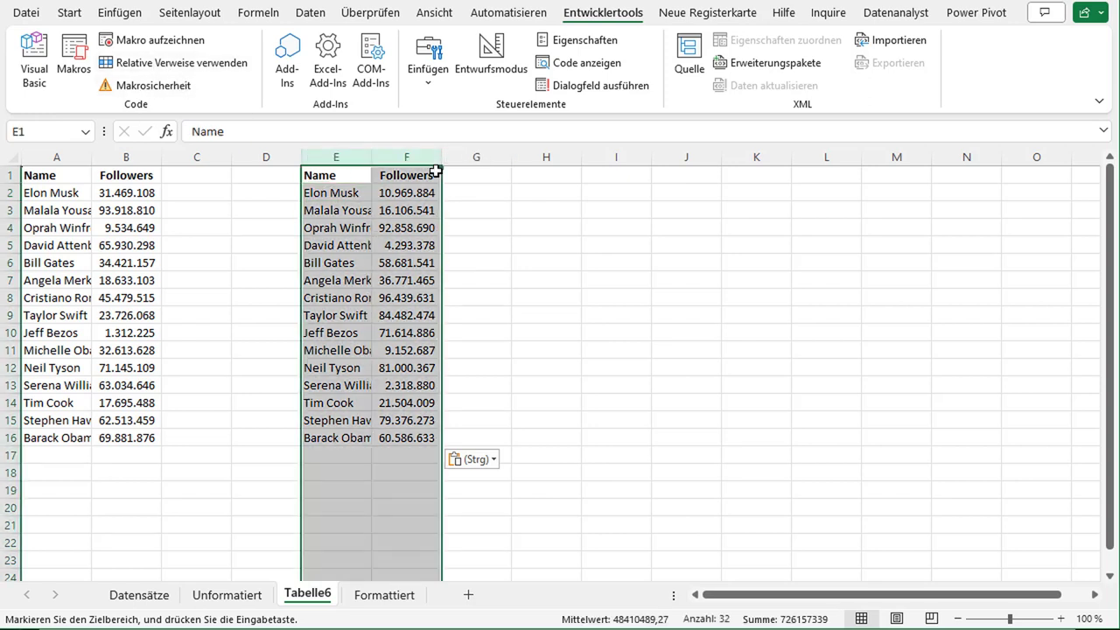
pyautogui.press('Delete')
pyautogui.click(277, 215)
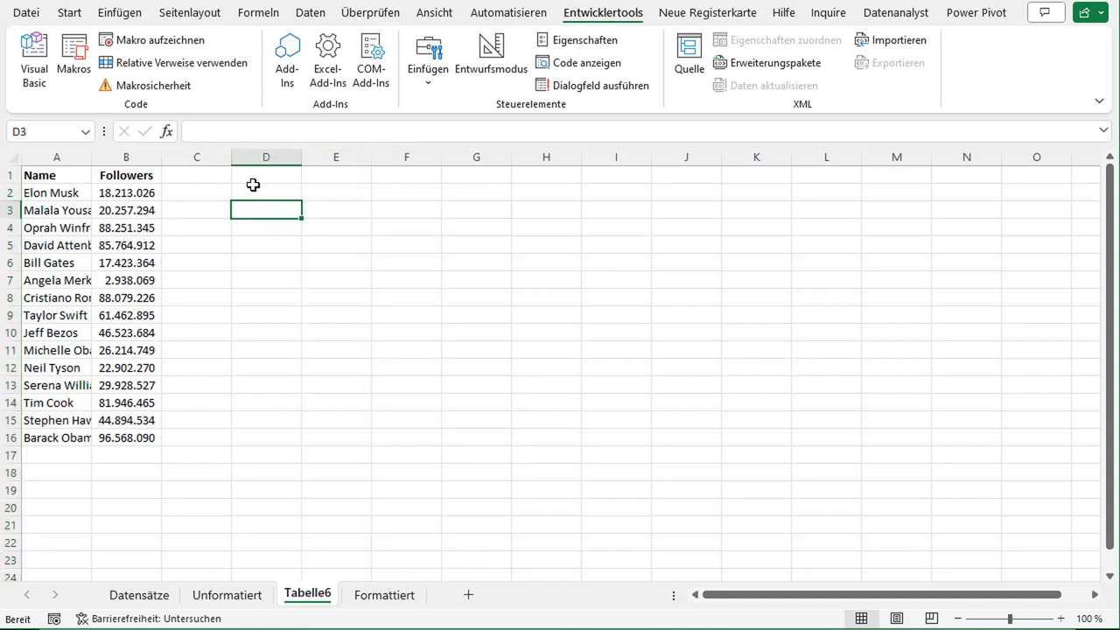
# Draw a form-control button over E4:F6 and assign it the Formatierung macro.
pyautogui.click(349, 227)
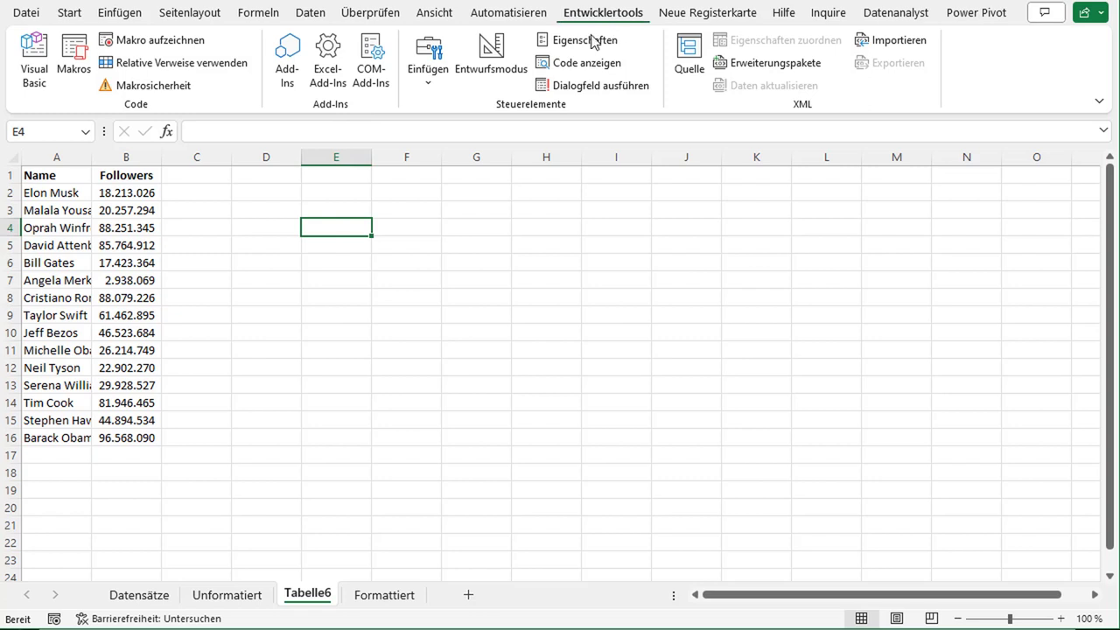
pyautogui.click(426, 91)
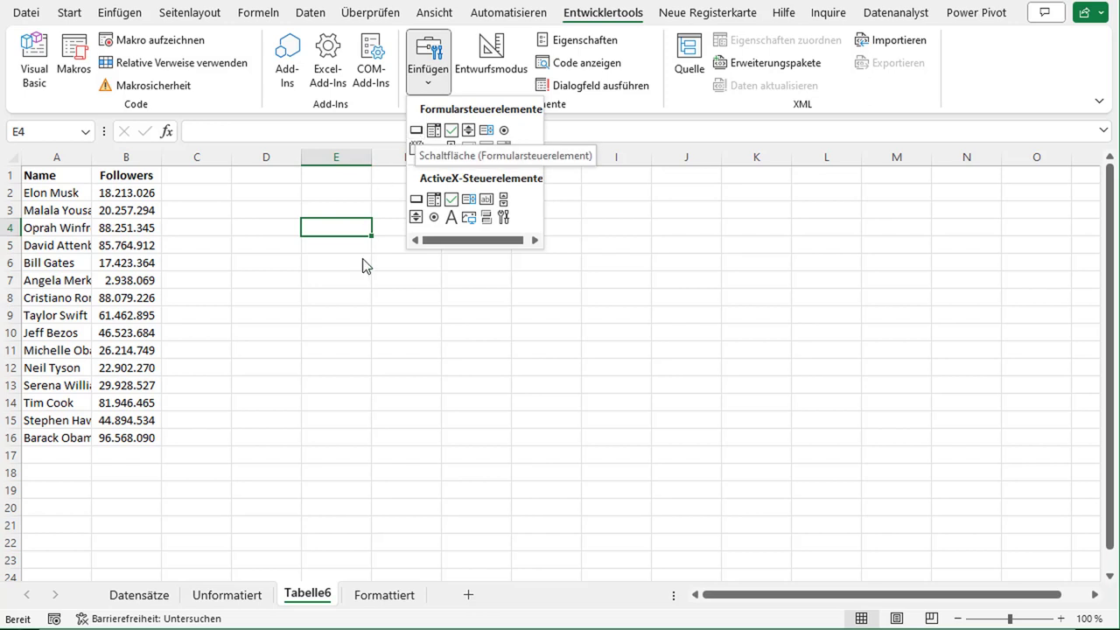
pyautogui.click(416, 130)
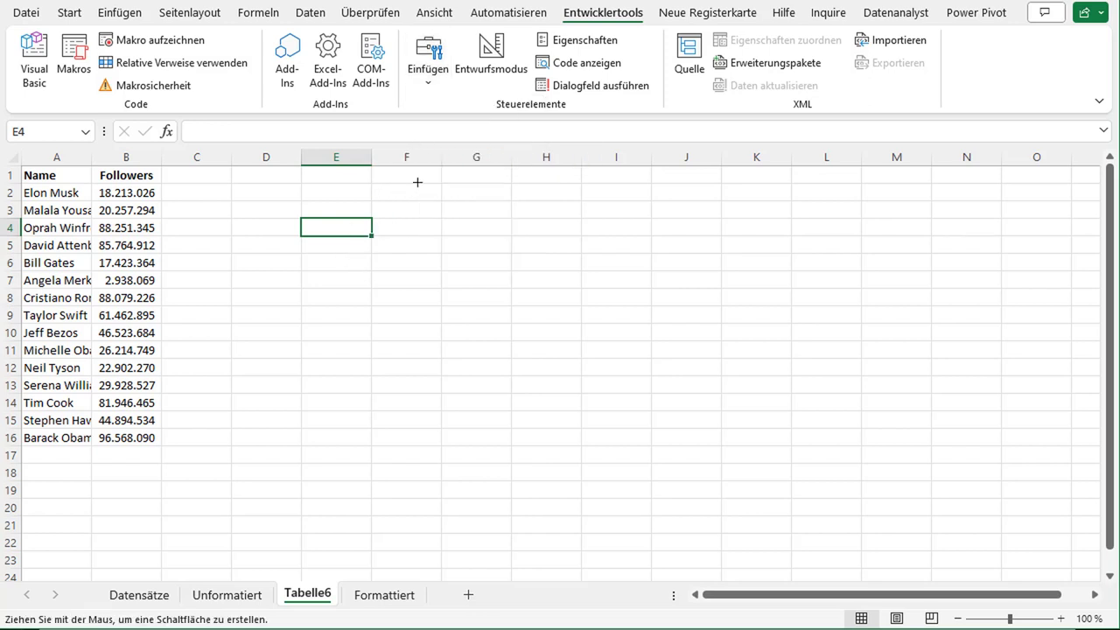
pyautogui.moveTo(299, 219); pyautogui.dragTo(441, 257)
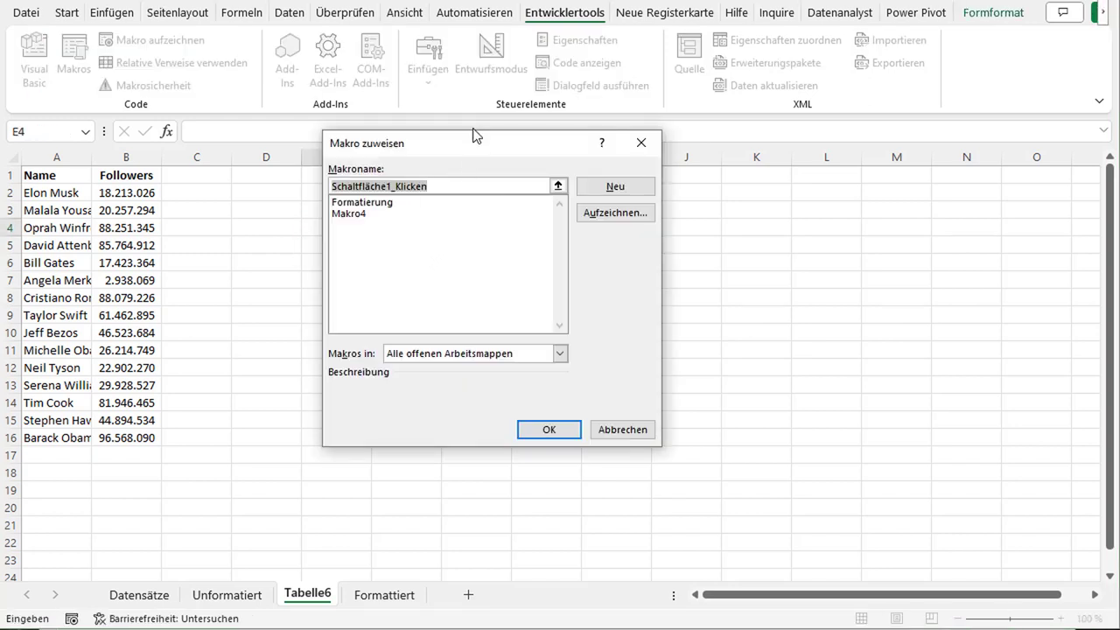
pyautogui.moveTo(472, 146); pyautogui.dragTo(614, 158)
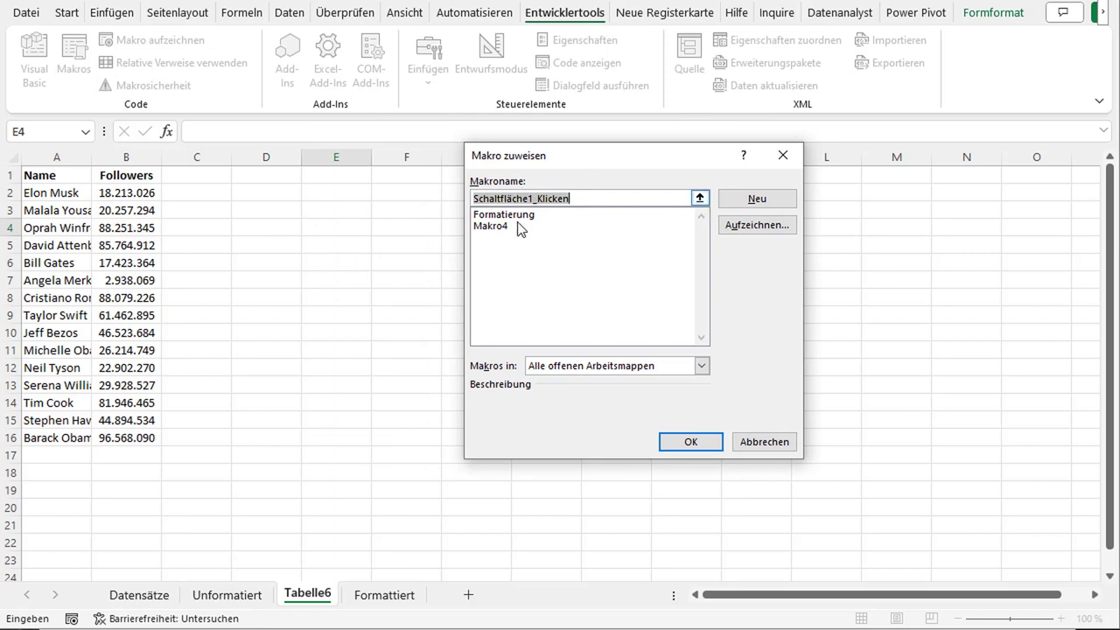
pyautogui.click(532, 200)
pyautogui.click(523, 215)
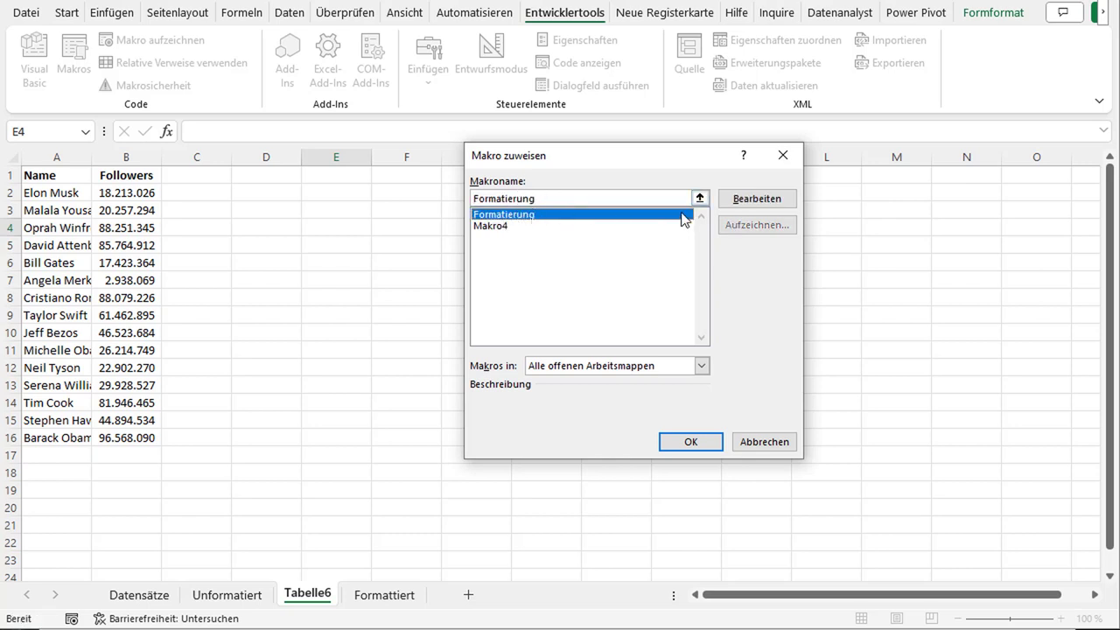
pyautogui.click(701, 443)
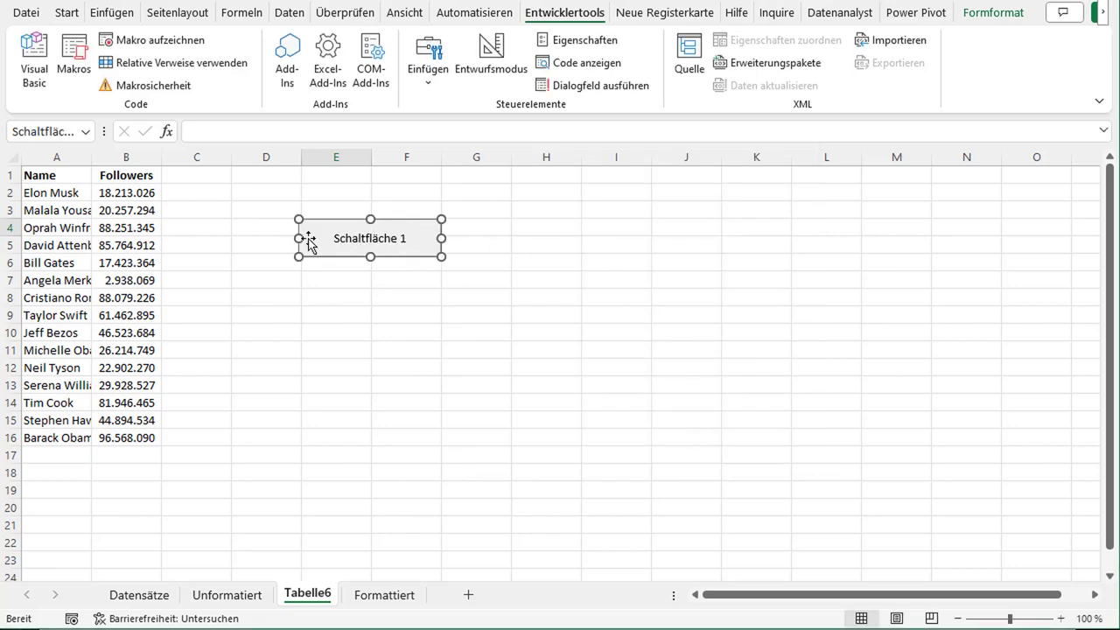
# Change the button caption from Schaltfläche 1 to Formatierung.
pyautogui.click(338, 236)
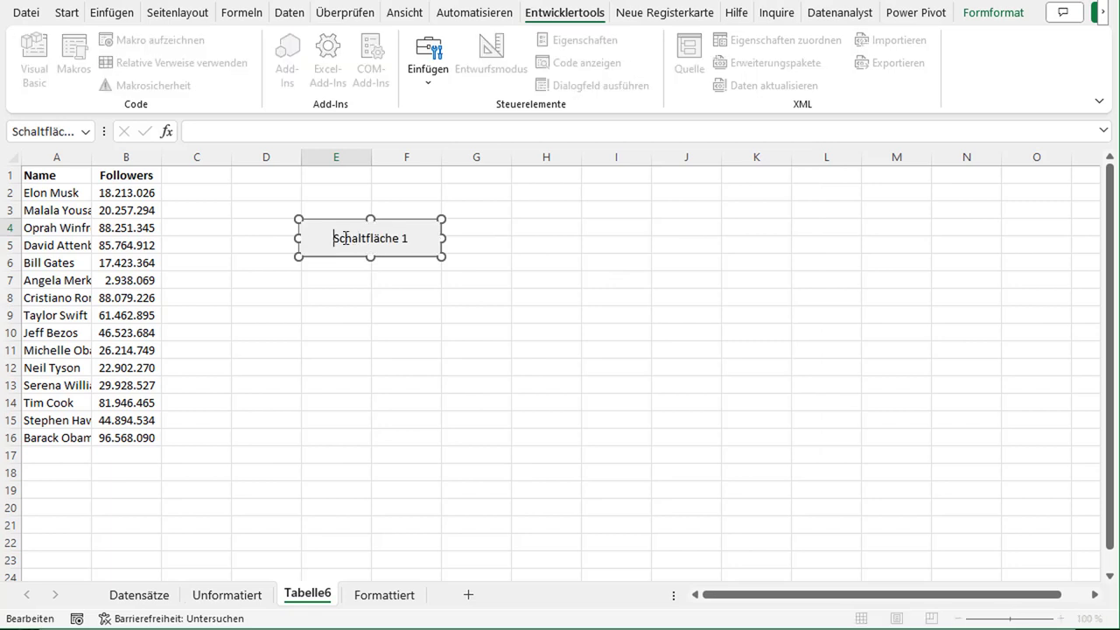
pyautogui.moveTo(339, 236); pyautogui.dragTo(415, 235)
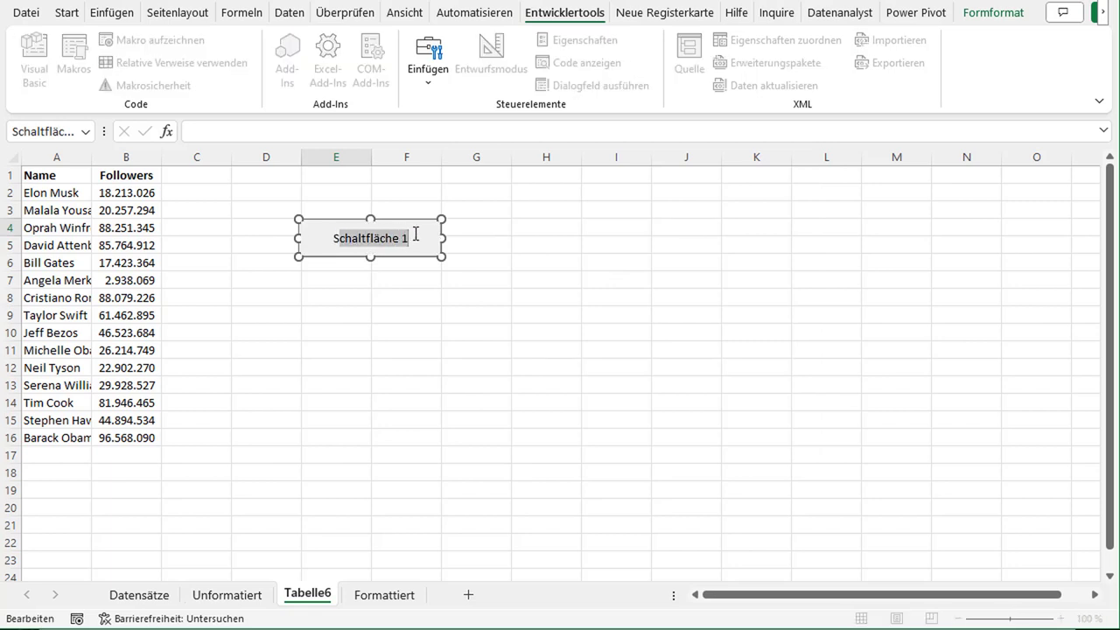
pyautogui.write('S')
pyautogui.write('Formatie')
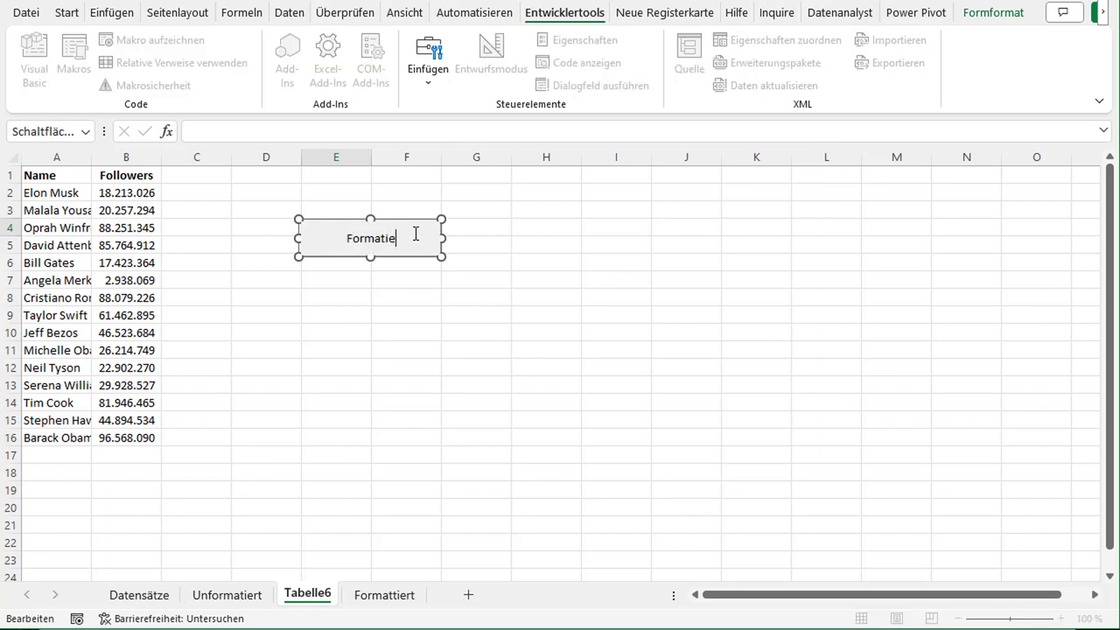
pyautogui.write('rung')
pyautogui.click(487, 246)
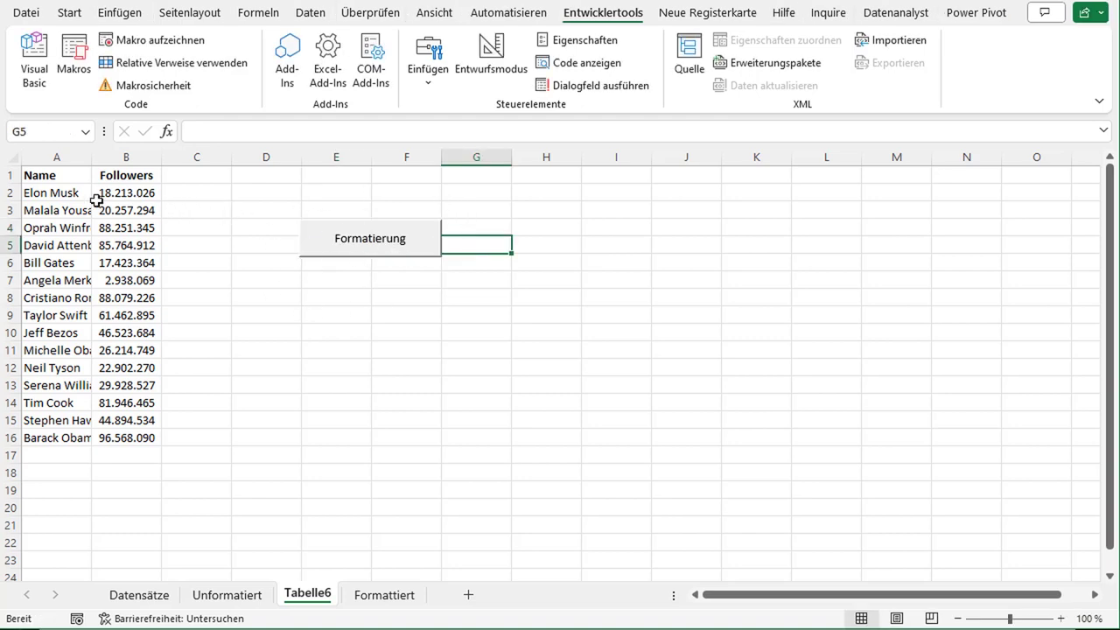
# Run the Formatierung macro from the sheet button on Tabelle6, then turn on design mode.
pyautogui.click(66, 196)
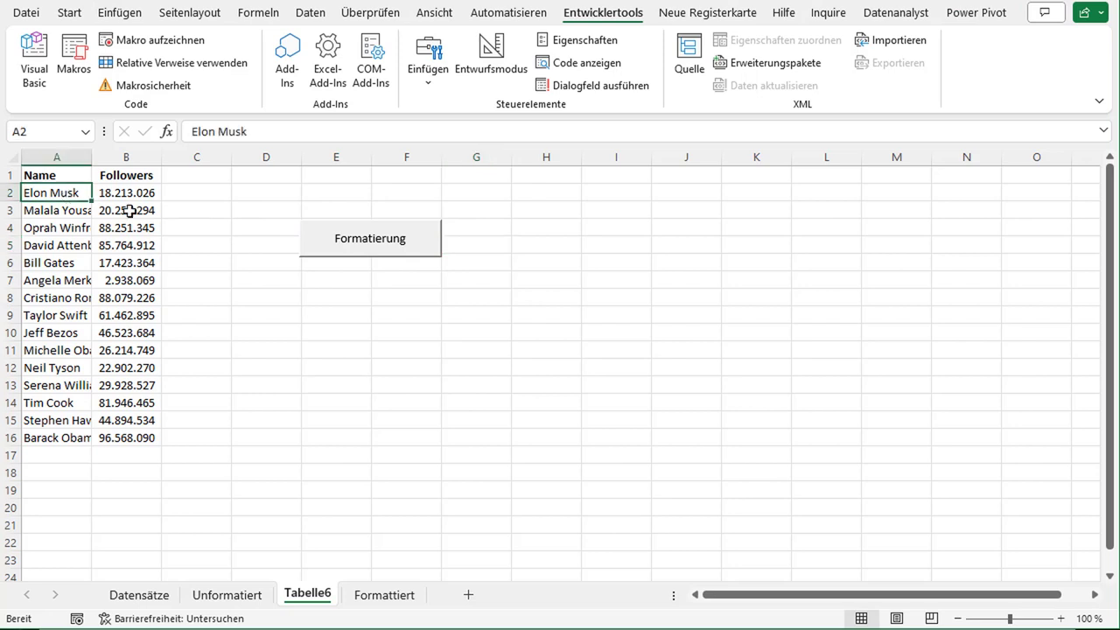
pyautogui.click(357, 246)
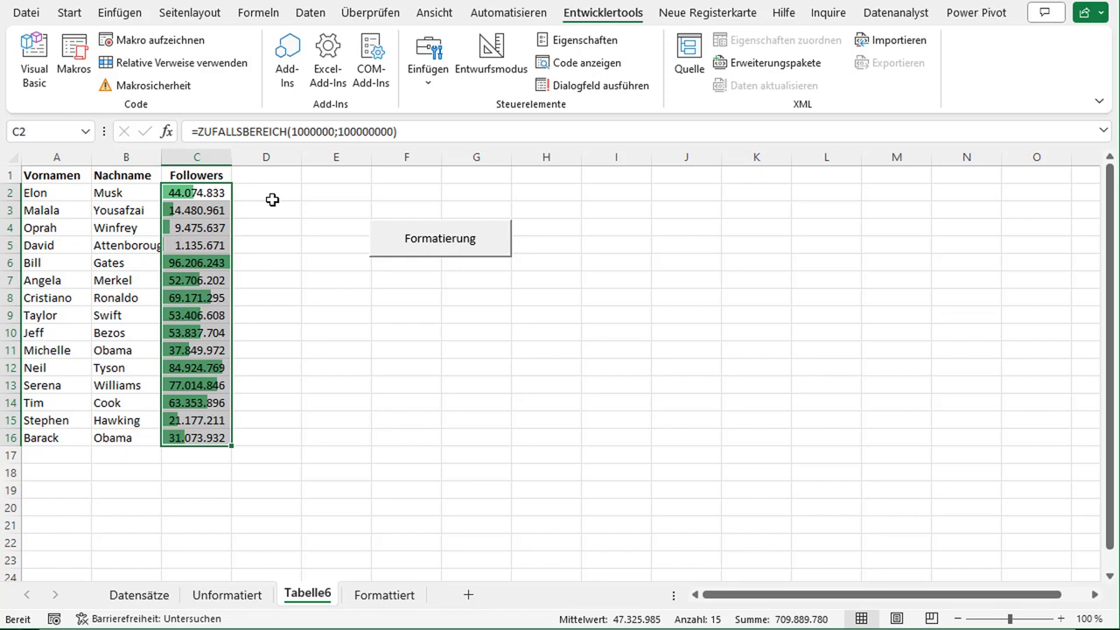
pyautogui.click(272, 199)
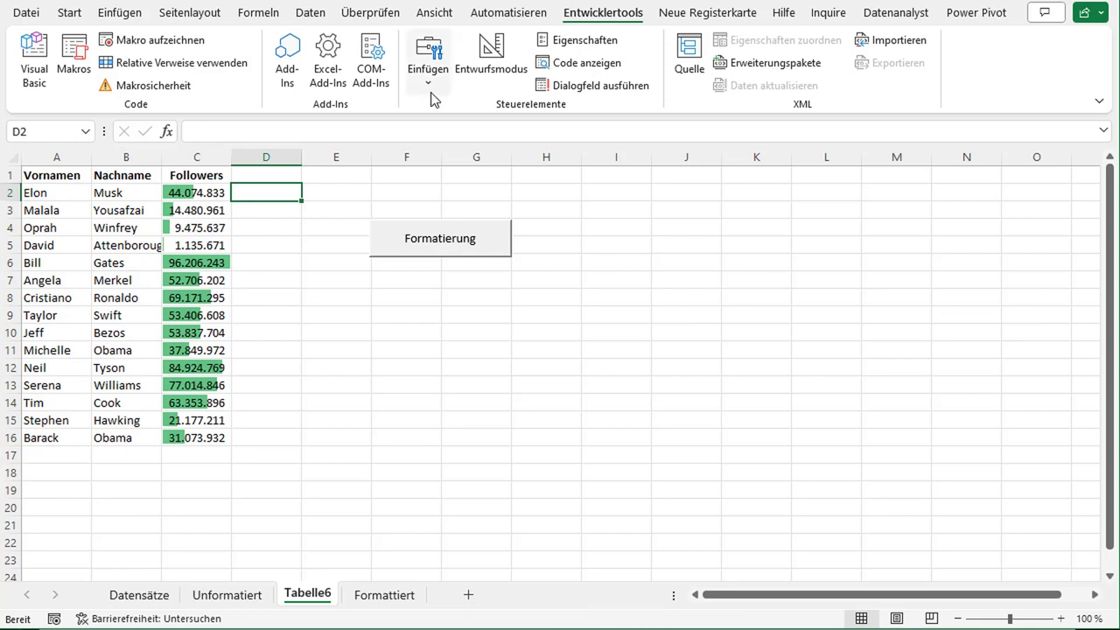
pyautogui.click(491, 63)
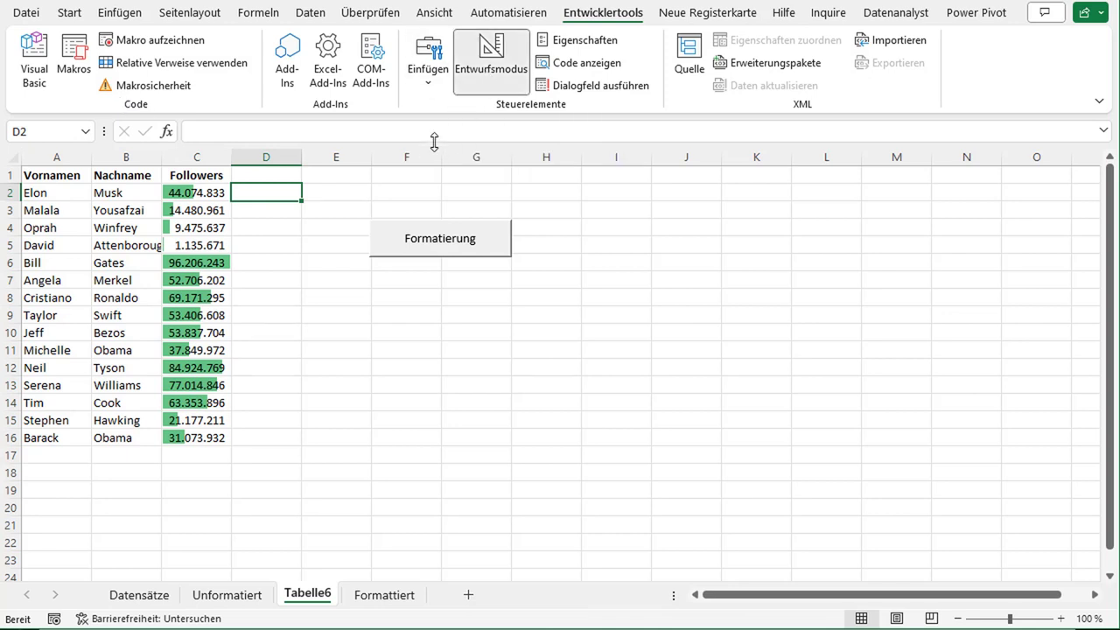
# Open the Visual Basic editor and display the code of Modul1.
pyautogui.click(37, 76)
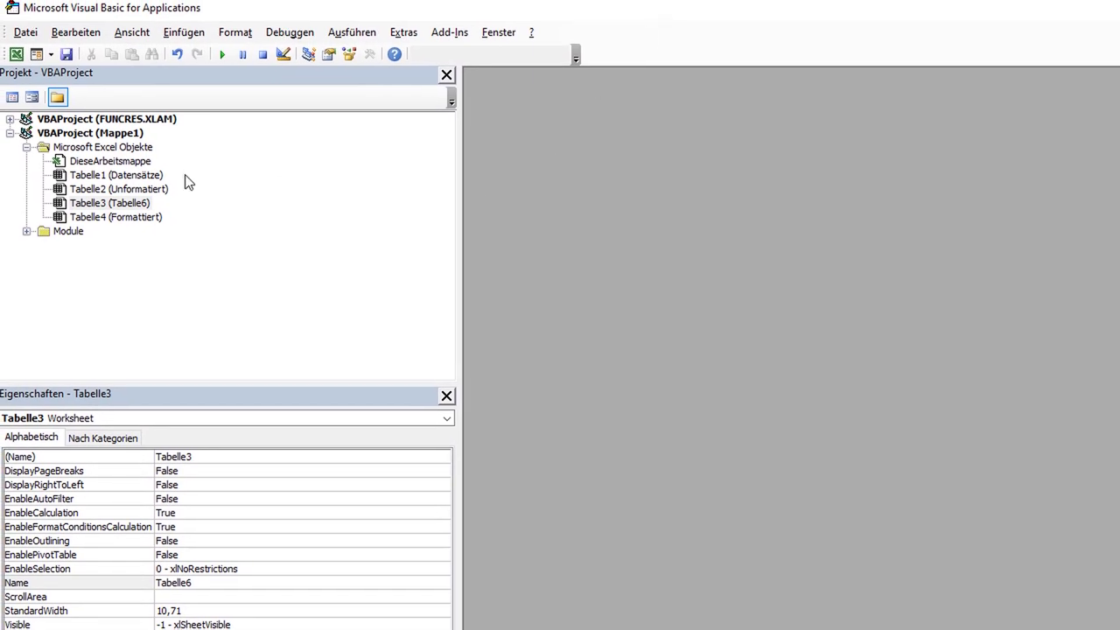
pyautogui.click(26, 230)
pyautogui.doubleClick(85, 247)
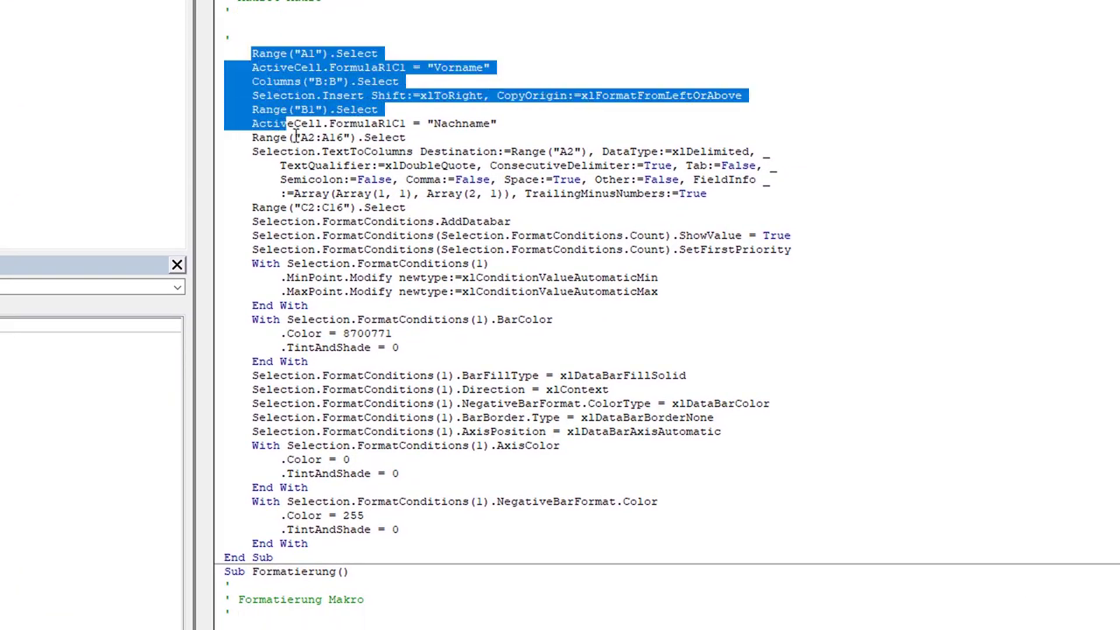
# Select the recorded macro code, then highlight the C2:C16 range reference.
pyautogui.moveTo(252, 53)
pyautogui.mouseDown()
pyautogui.moveTo(431, 506)
pyautogui.moveTo(428, 543)
pyautogui.mouseUp()
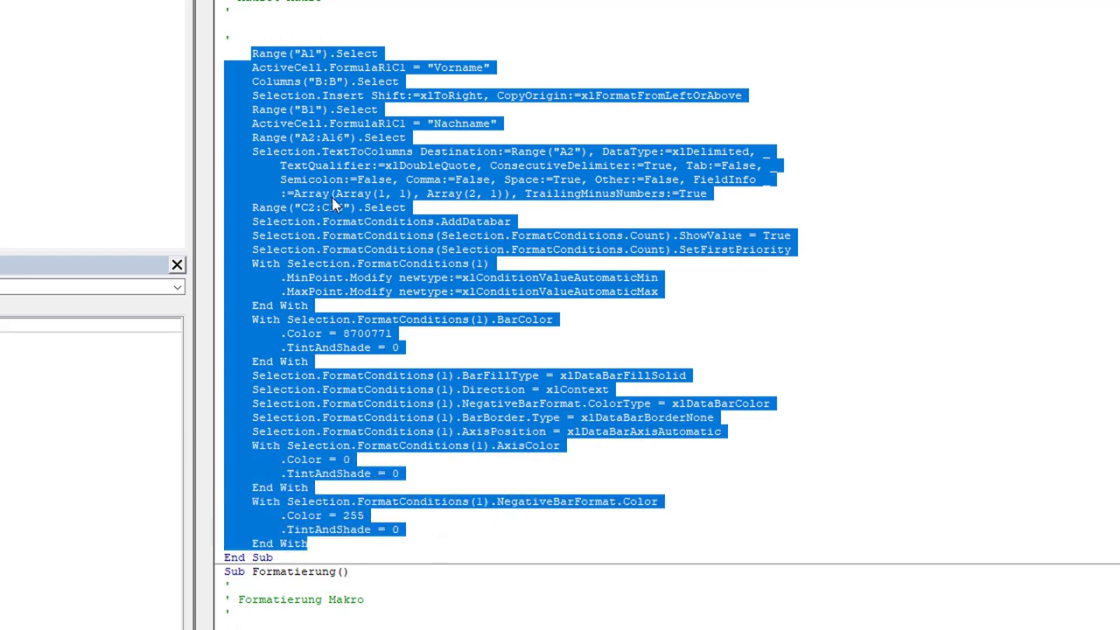
pyautogui.click(395, 164)
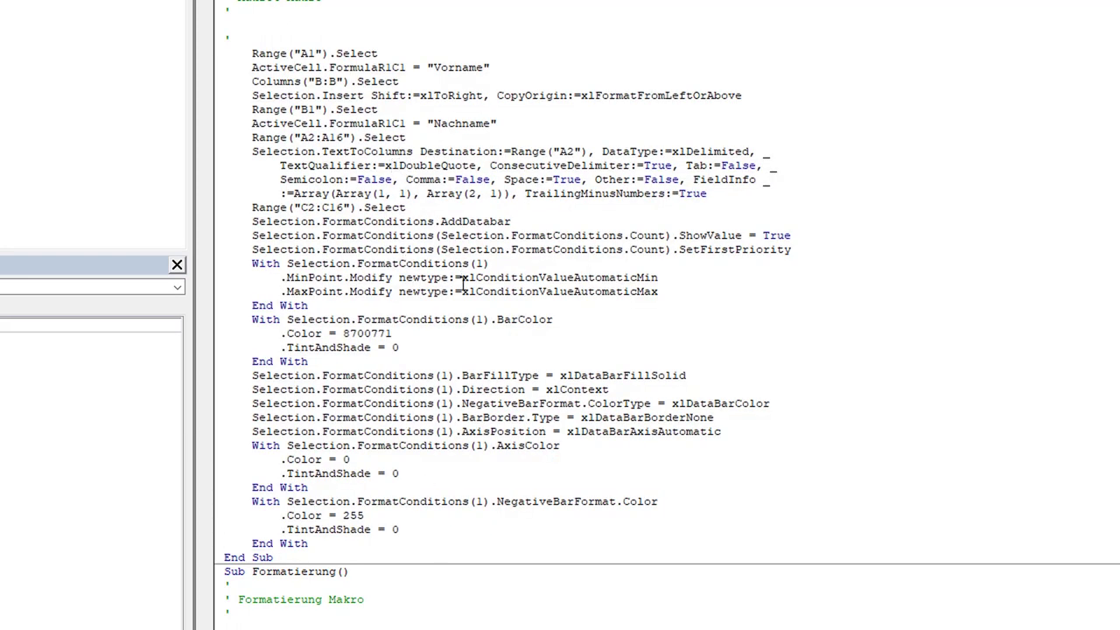
pyautogui.moveTo(343, 208); pyautogui.dragTo(301, 208)
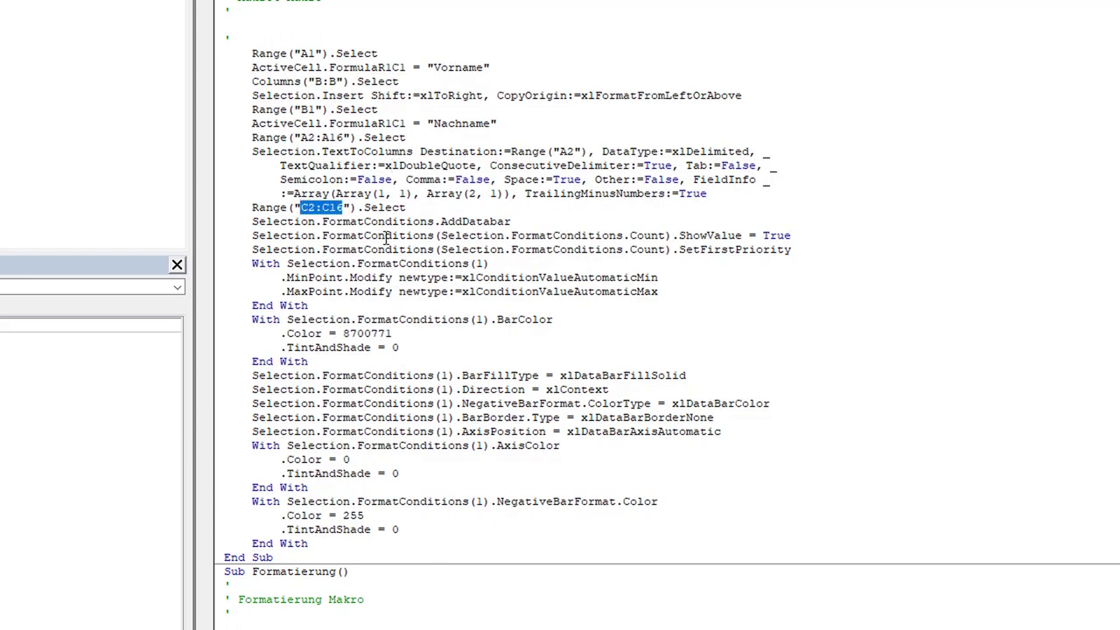